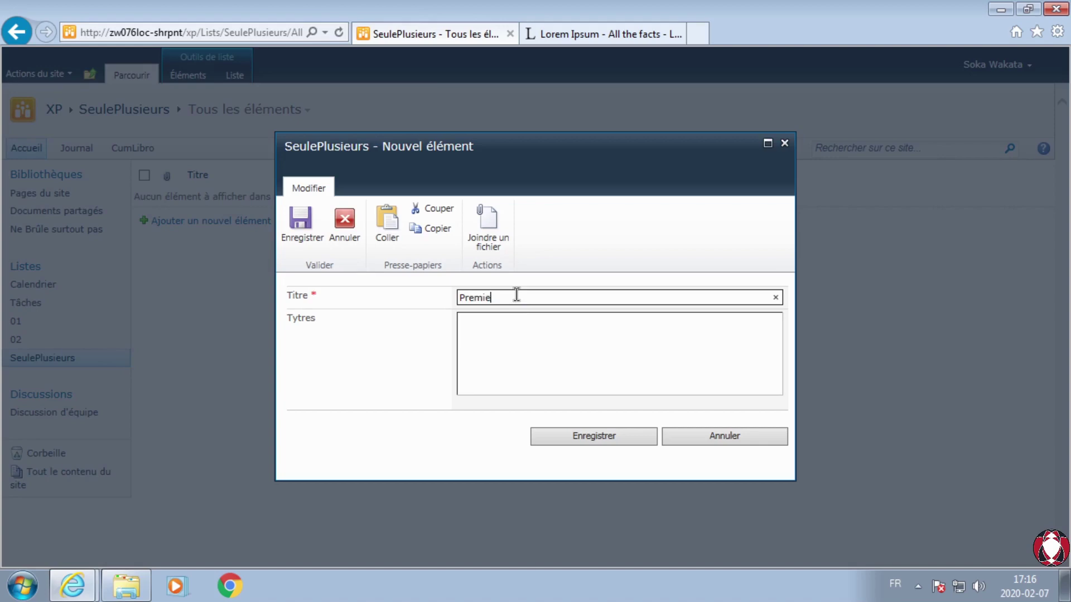
- Copy the paragraph under "What is Lorem Ipsum?" from the lipsum.com page
left_click(573, 33)
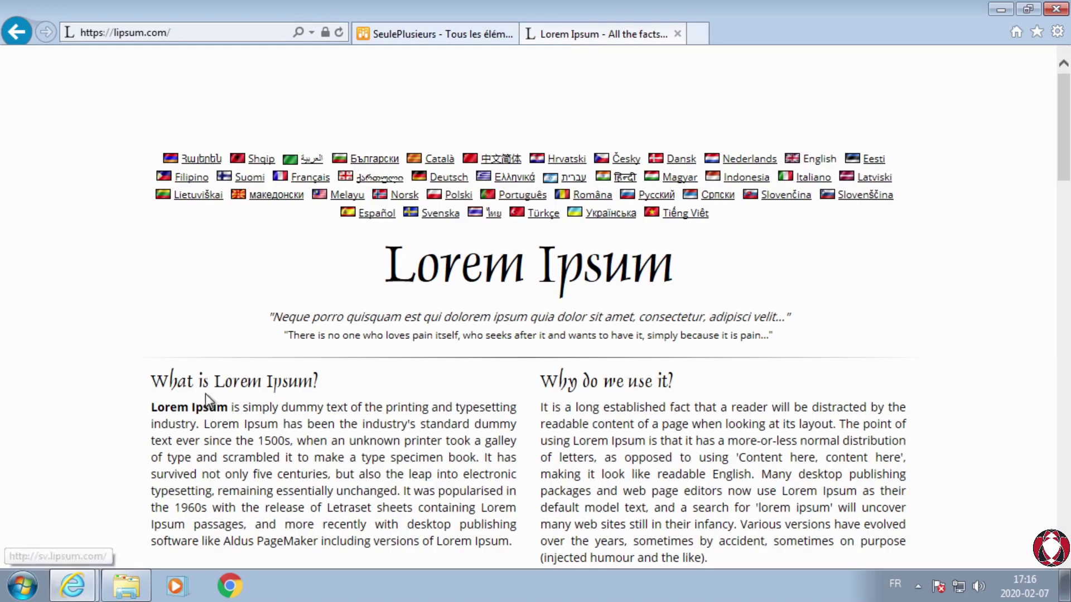
left_click_drag(152, 329, 510, 466)
key("ctrl+c")
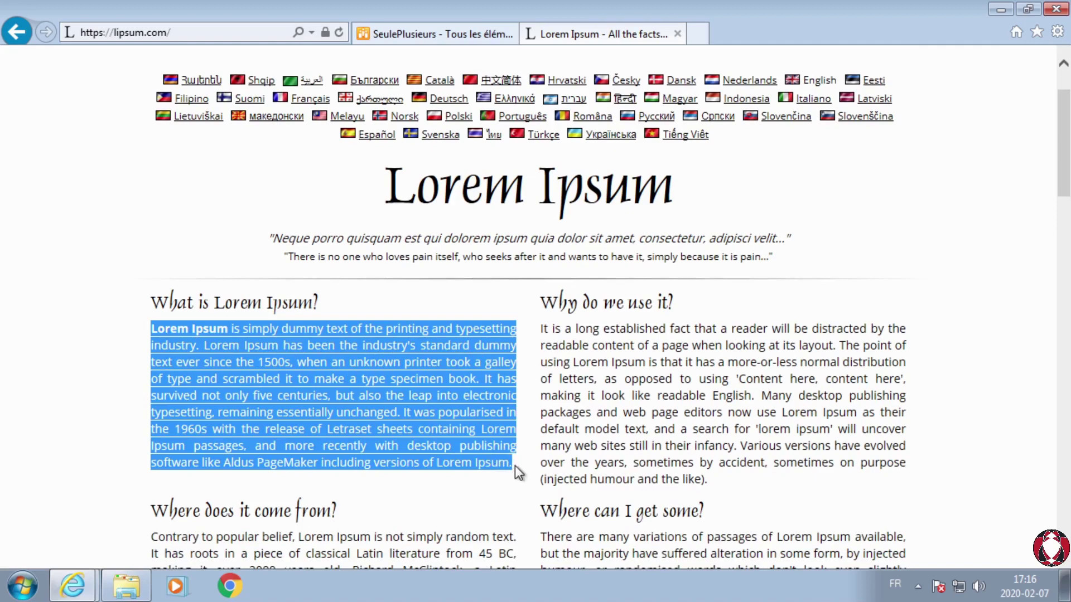
- Paste the copied paragraph into the Tytres field of the new Premier item, allowing clipboard access, and save the item
left_click(397, 42)
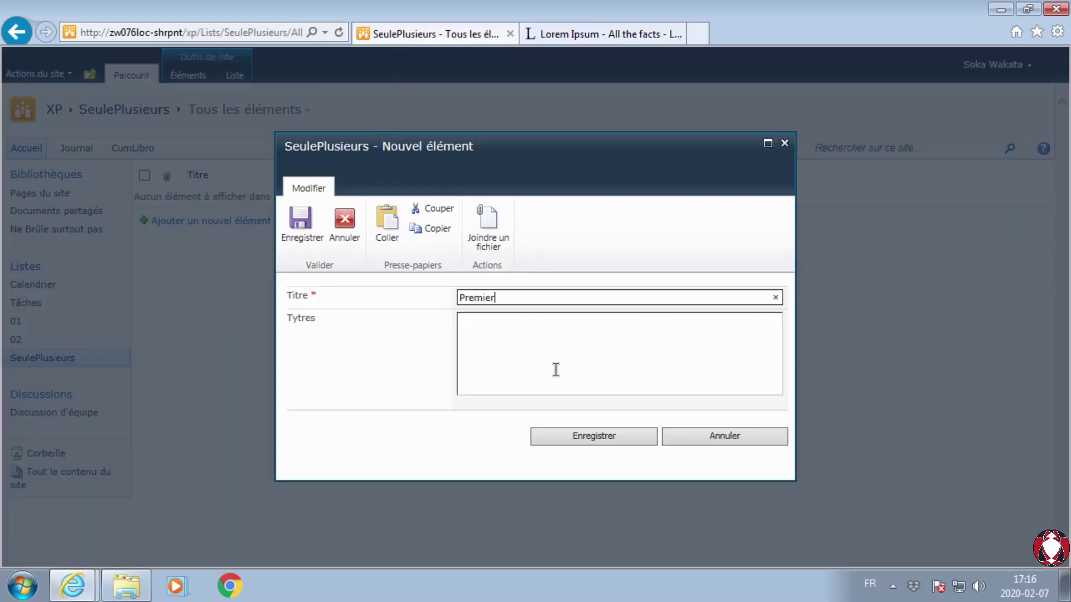
left_click(493, 320)
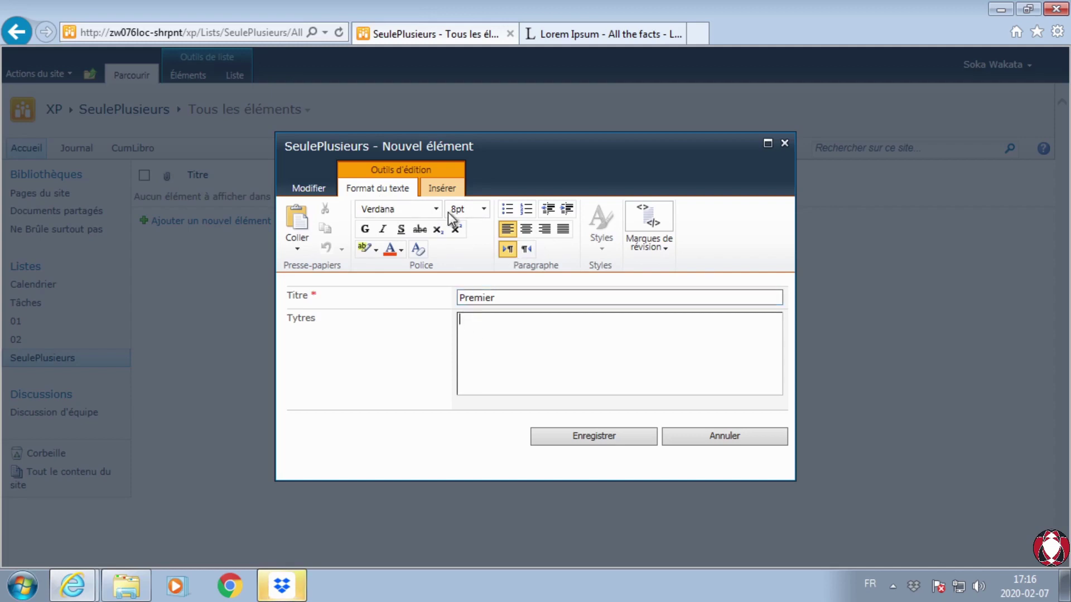
left_click(442, 189)
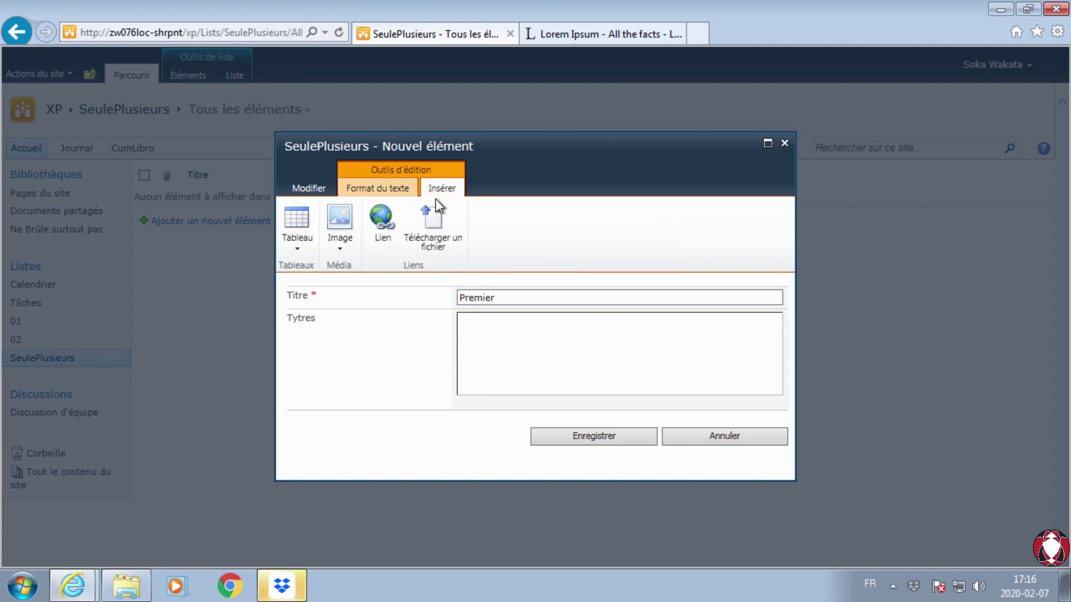
left_click(383, 191)
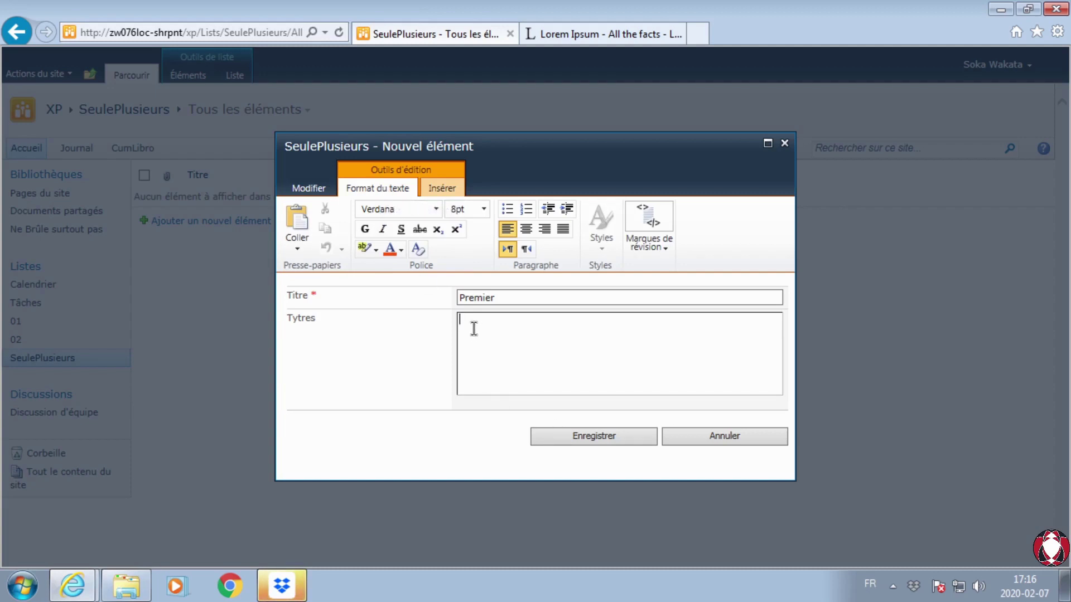
key("ctrl+v")
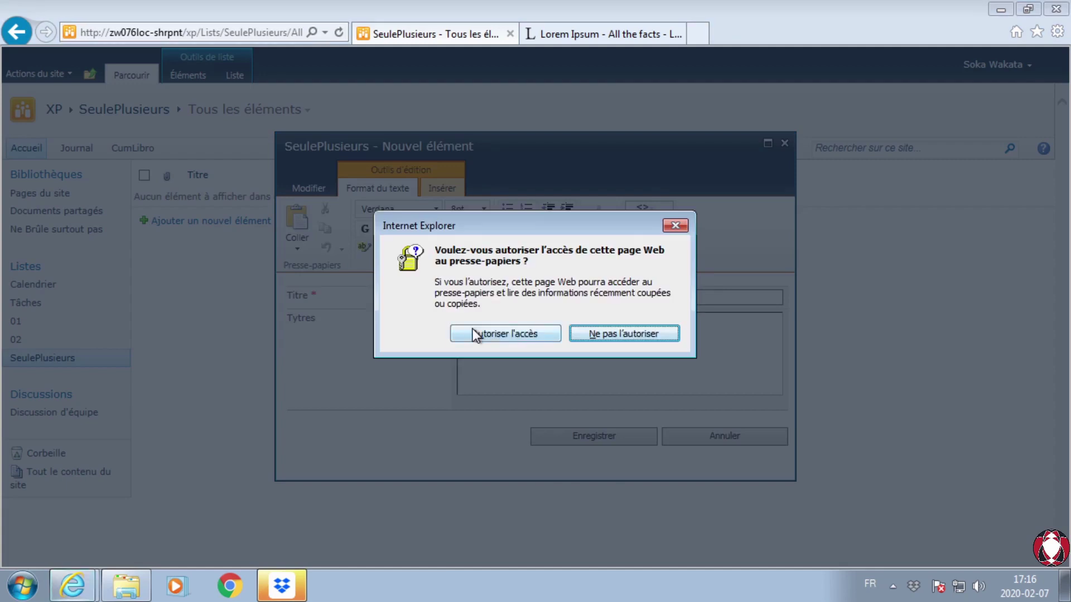
left_click(512, 334)
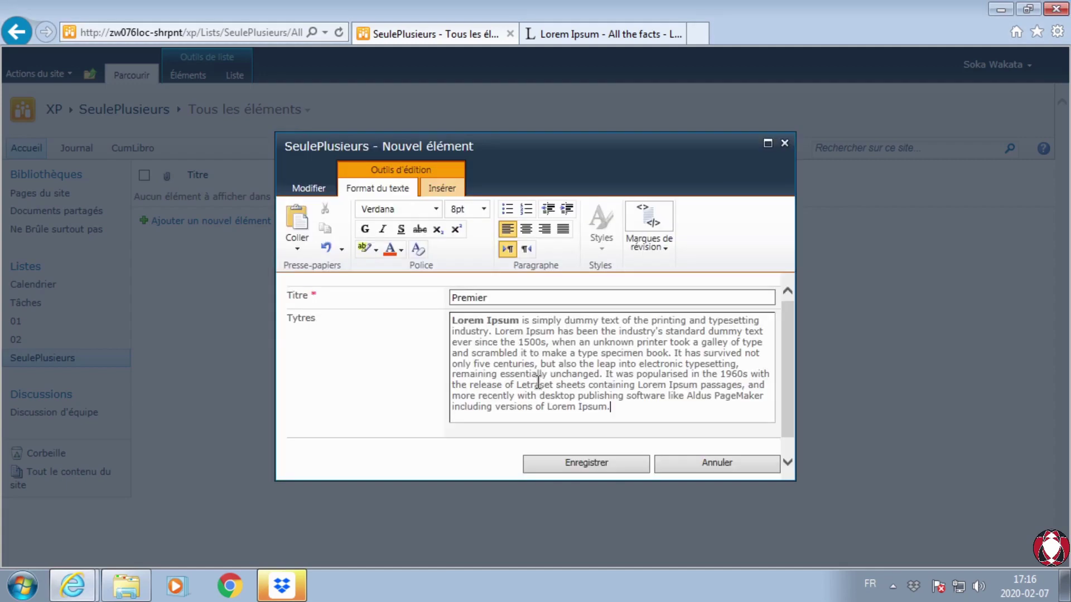
left_click(597, 463)
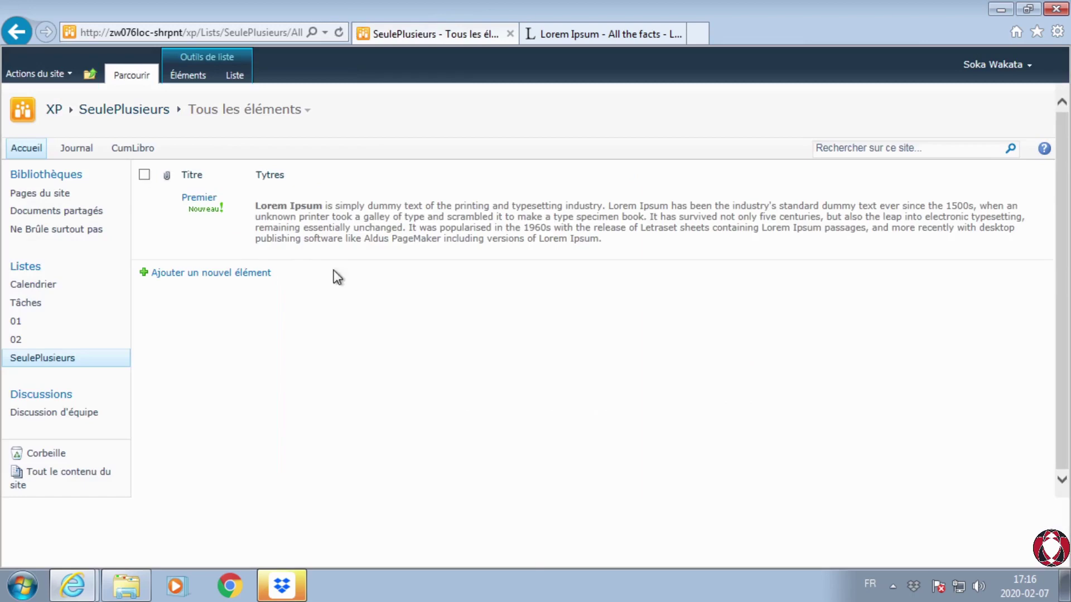
- Add a new item to the SeulePlusieurs list with the title "Deuxième"
left_click(182, 273)
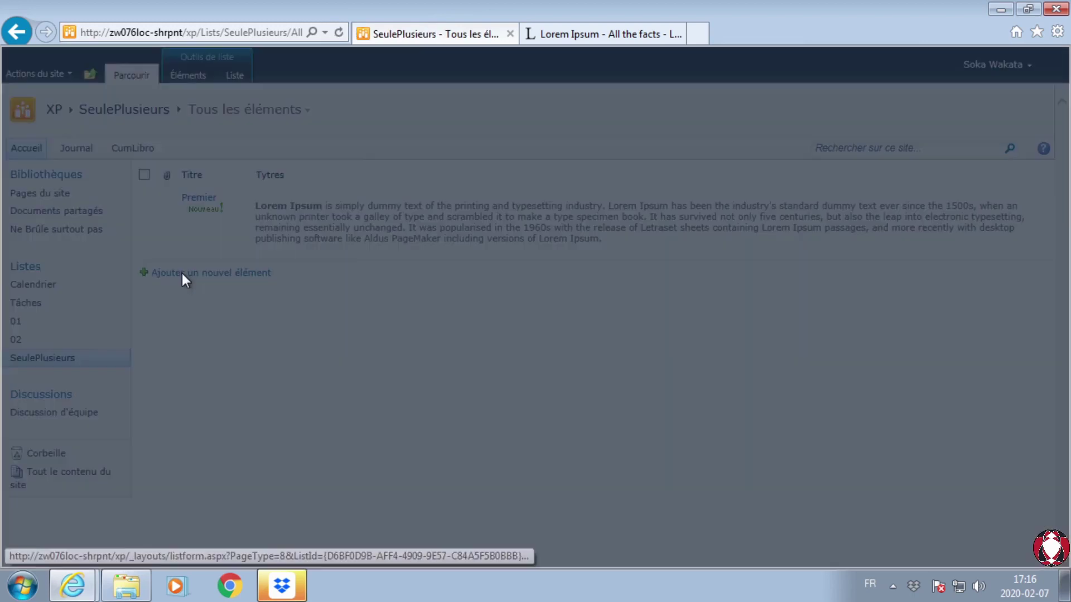
type("De")
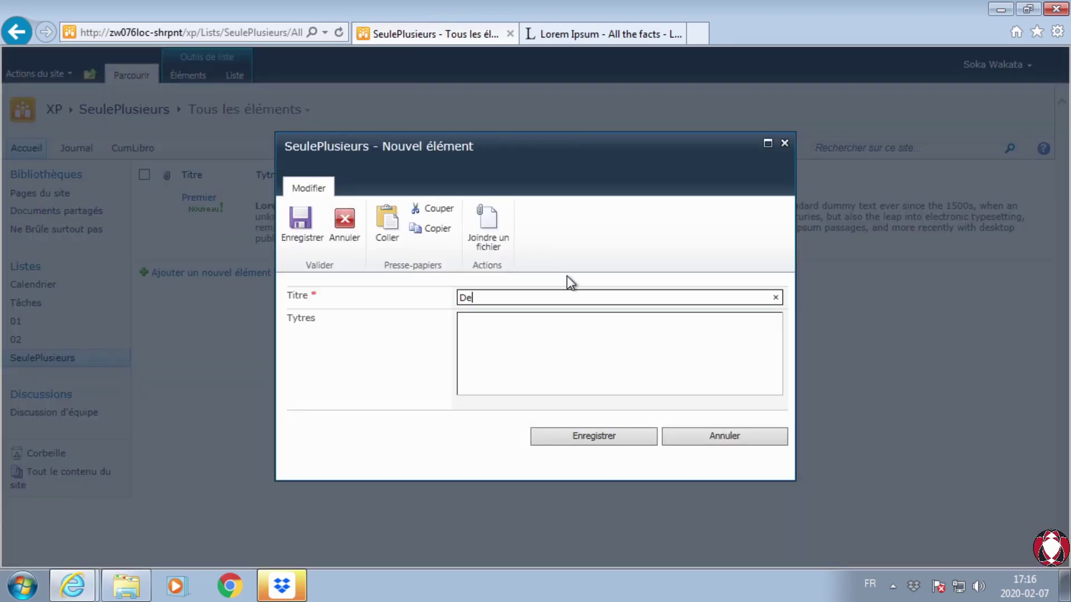
type("uxième")
key("BackSpace")
key("BackSpace")
type("me")
- Copy the paragraph under "Why do we use it?" from the lipsum.com page
left_click(570, 34)
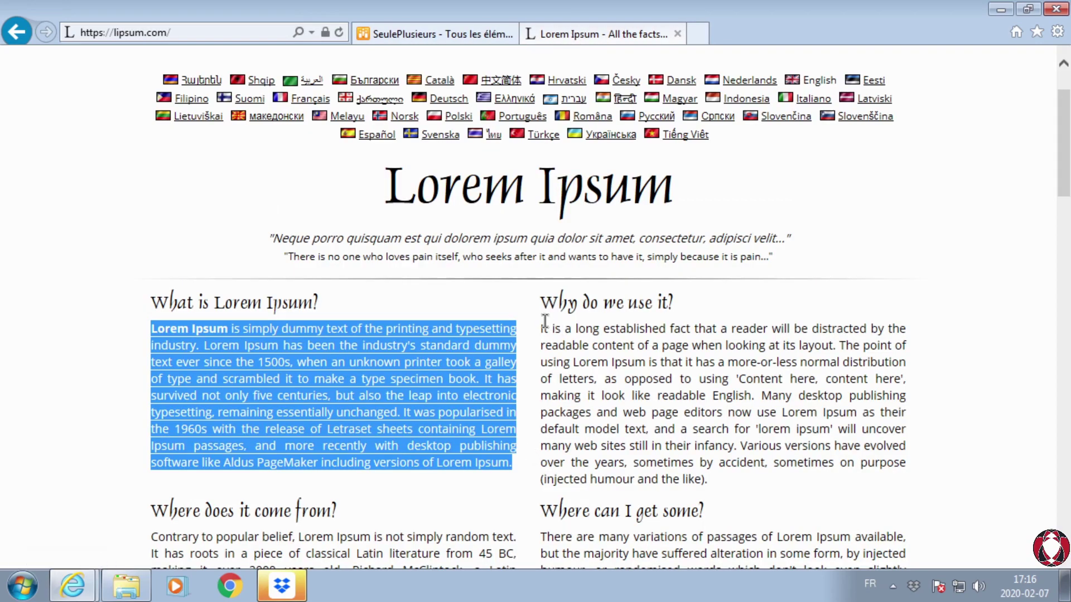
left_click_drag(542, 326, 731, 474)
key("ctrl+c")
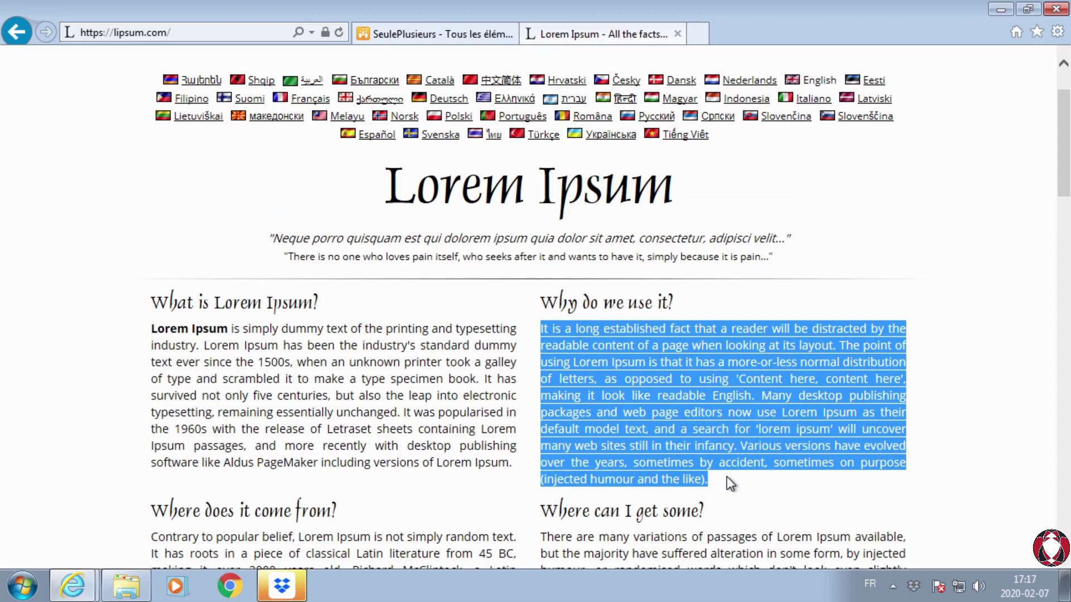
- Paste the copied paragraph into the Tytres field of the Deuxième item, allowing clipboard access, and save the item
left_click(410, 31)
left_click(534, 342)
key("ctrl+v")
left_click(496, 333)
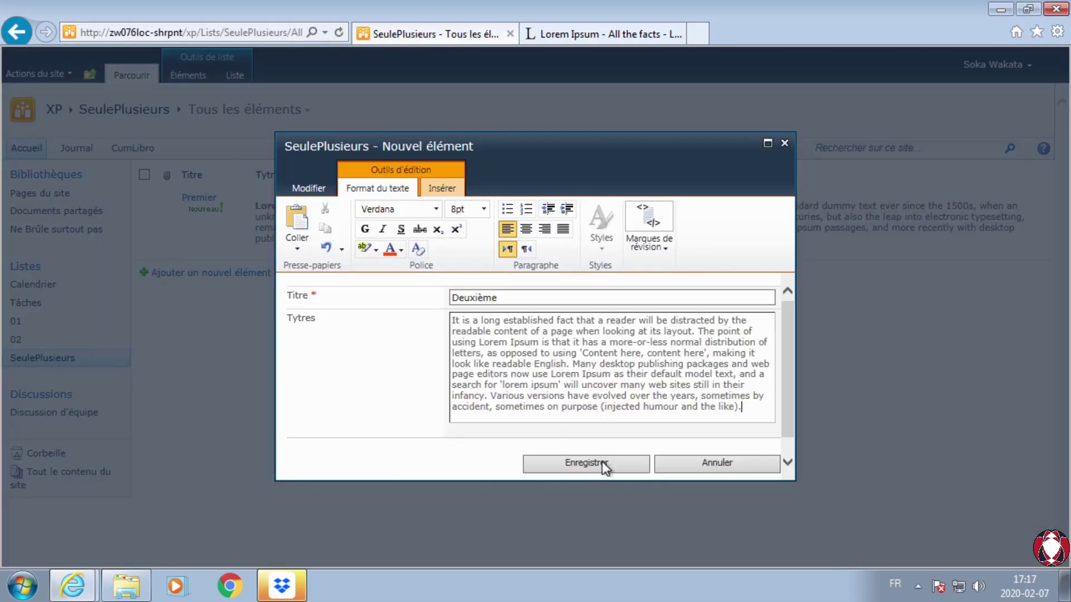
left_click(580, 463)
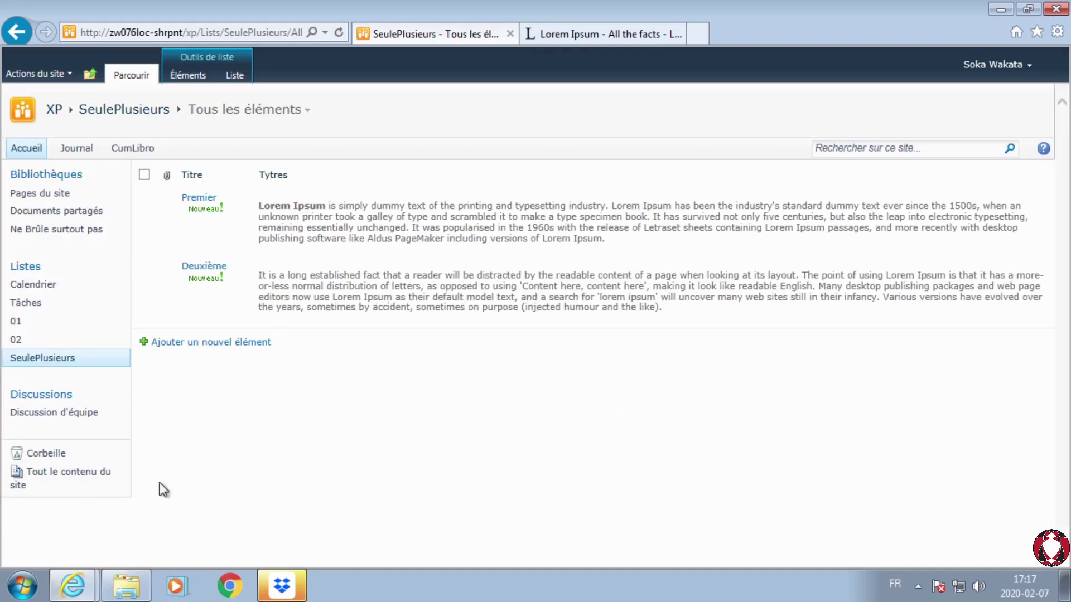
- Add another new item to the SeulePlusieurs list with the title "Troisième"
left_click(197, 342)
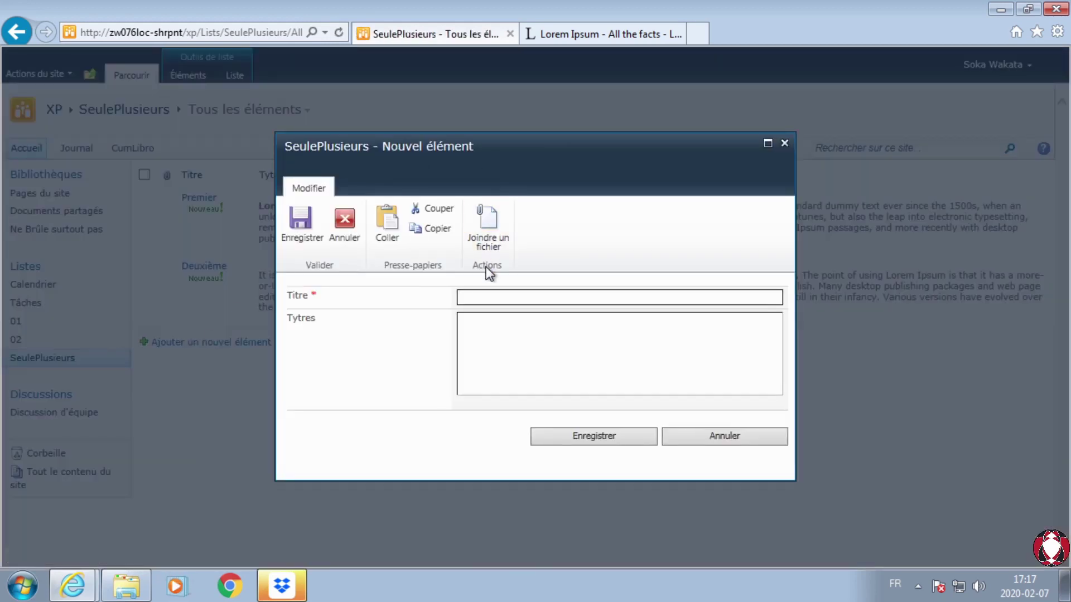
type("Troisièeme")
key("Left")
key("Left")
key("BackSpace")
left_click(519, 338)
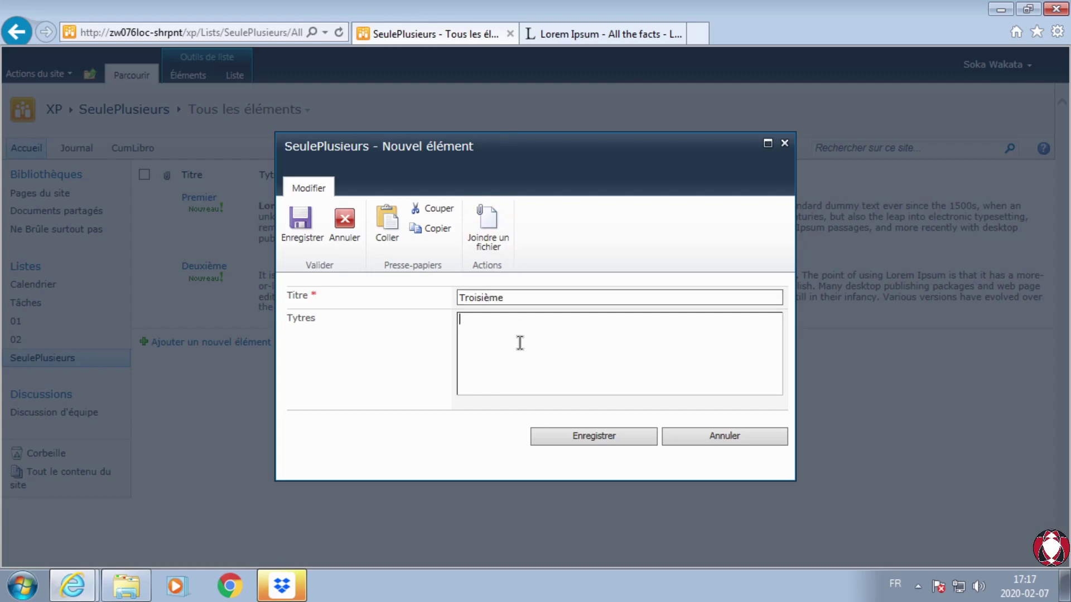
- Copy the first paragraph under "Where does it come from?" from the lipsum.com page
left_click(547, 33)
scroll(444, 267, "down", 4)
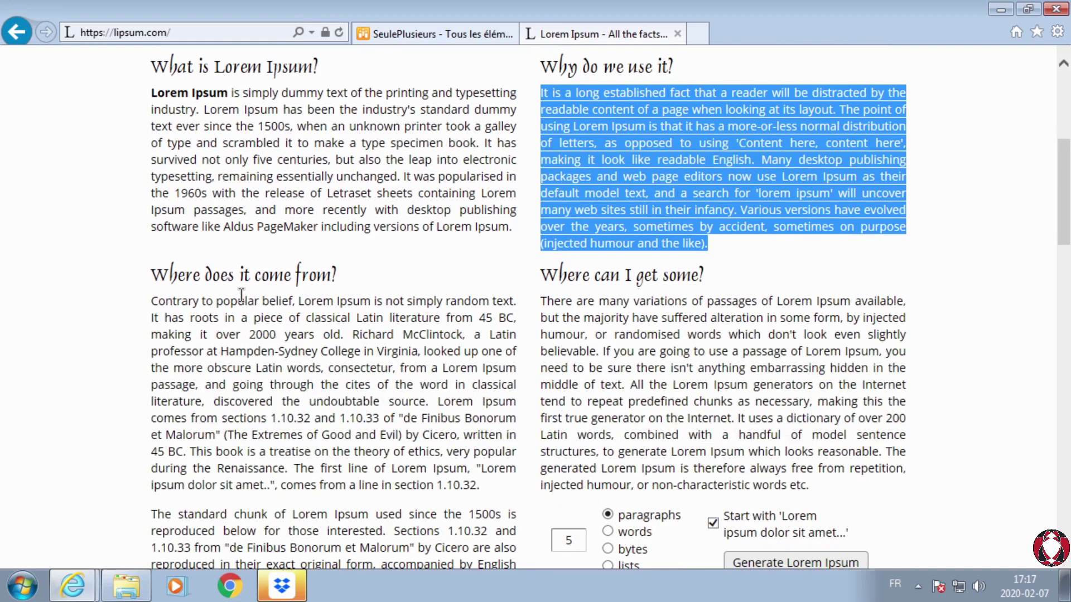
left_click_drag(149, 302, 495, 490)
key("ctrl+c")
- Paste the copied paragraph into the Tytres field of the Troisième item, allowing clipboard access, and save the item
left_click(457, 34)
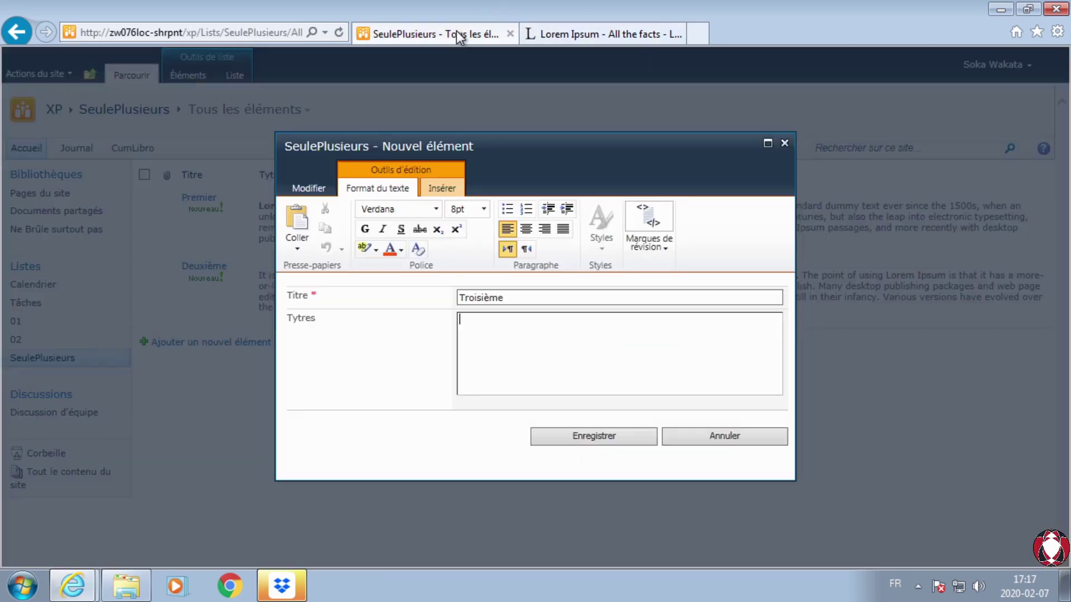
key("ctrl+v")
left_click(518, 330)
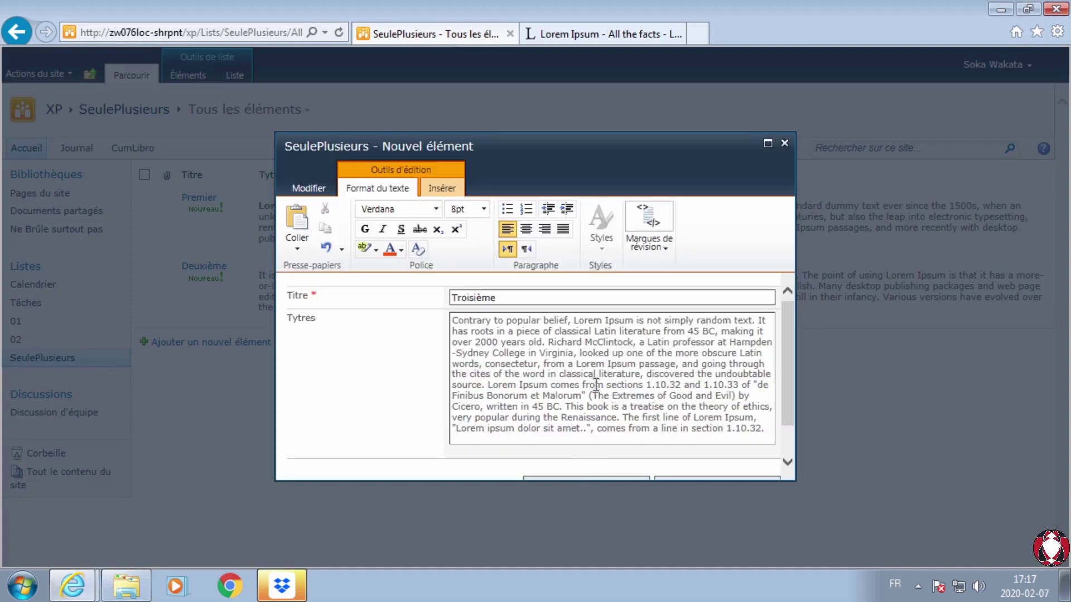
scroll(570, 430, "down", 1)
left_click(571, 442)
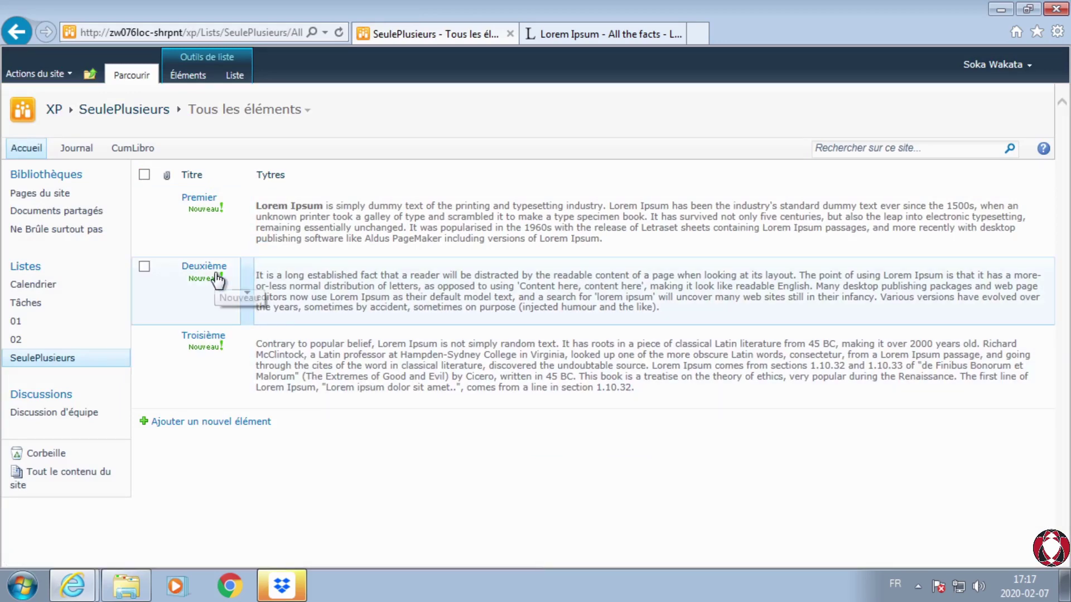
- Review the Tytres column's allowed text type in the list settings and leave it without making changes
left_click(234, 74)
left_click(886, 113)
scroll(209, 367, "down", 6)
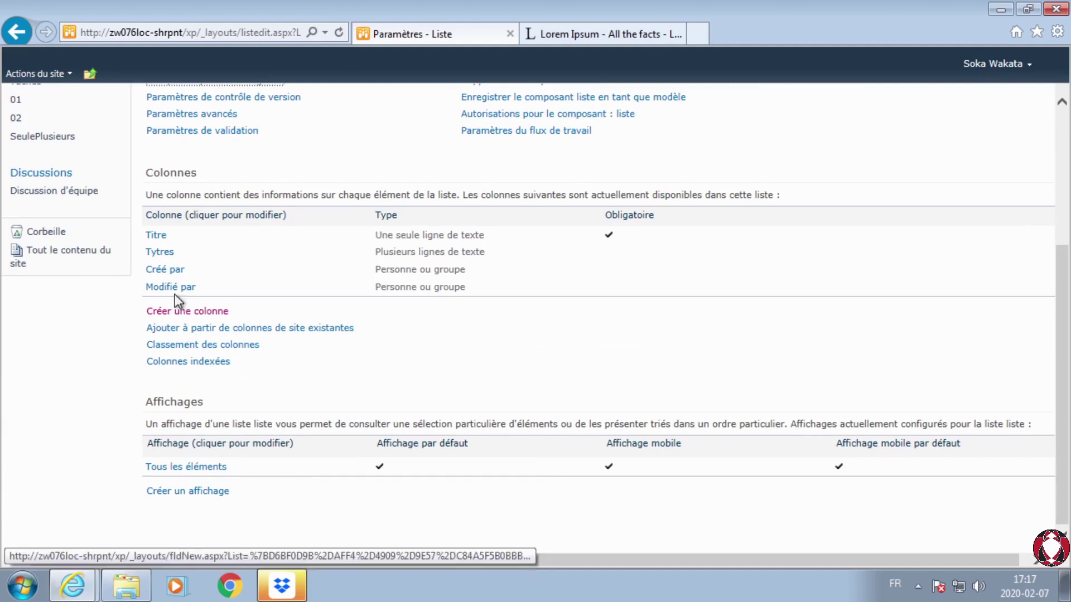
left_click(166, 253)
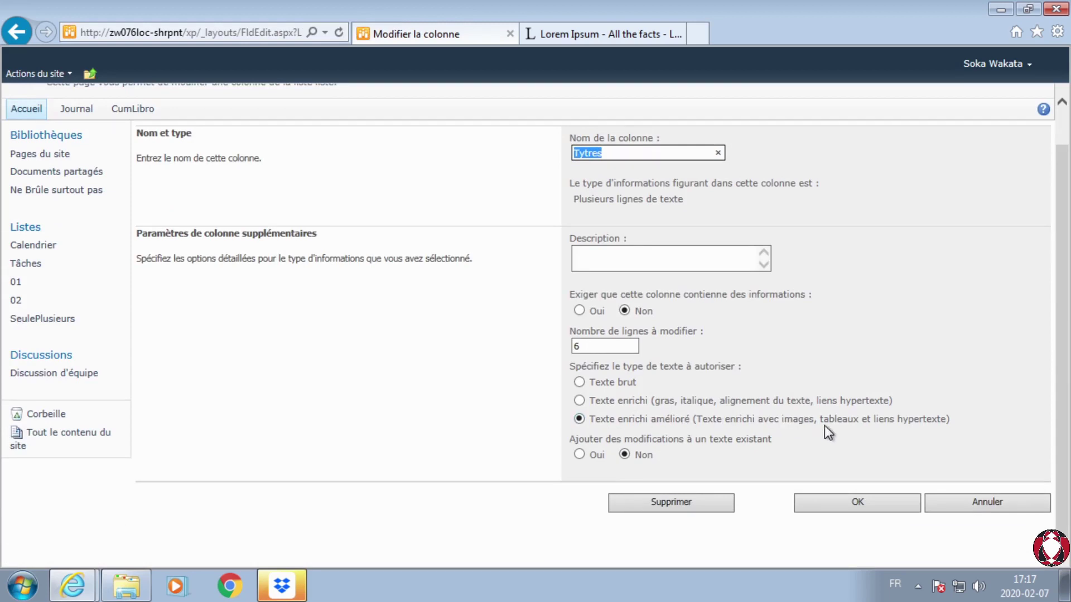
left_click(965, 504)
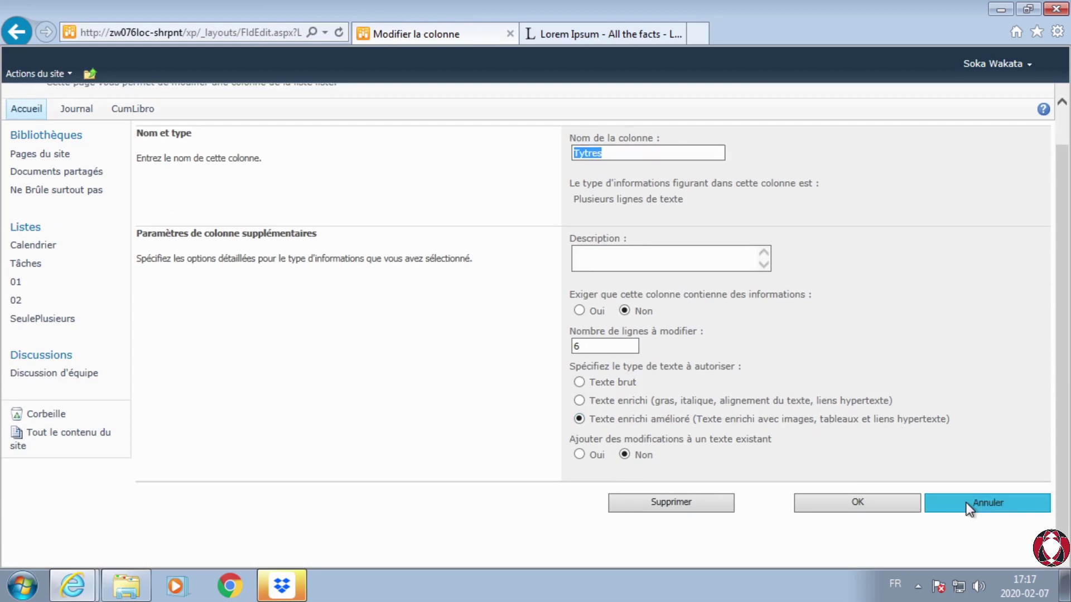
- Return to the SeulePlusieurs list and open the Deuxième item's Tytres text for editing
left_click(134, 119)
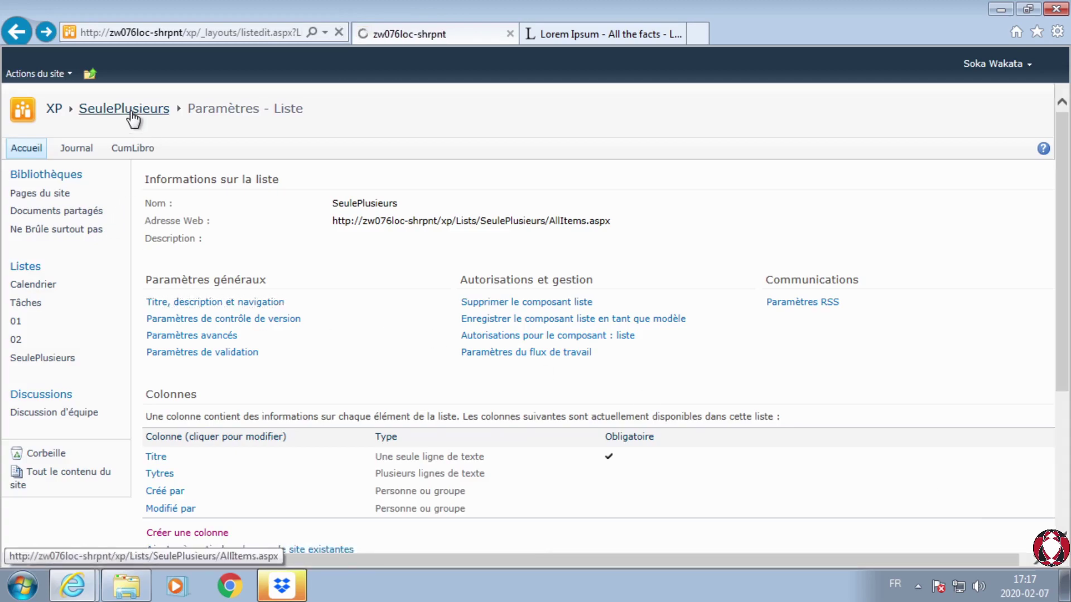
left_click(213, 270)
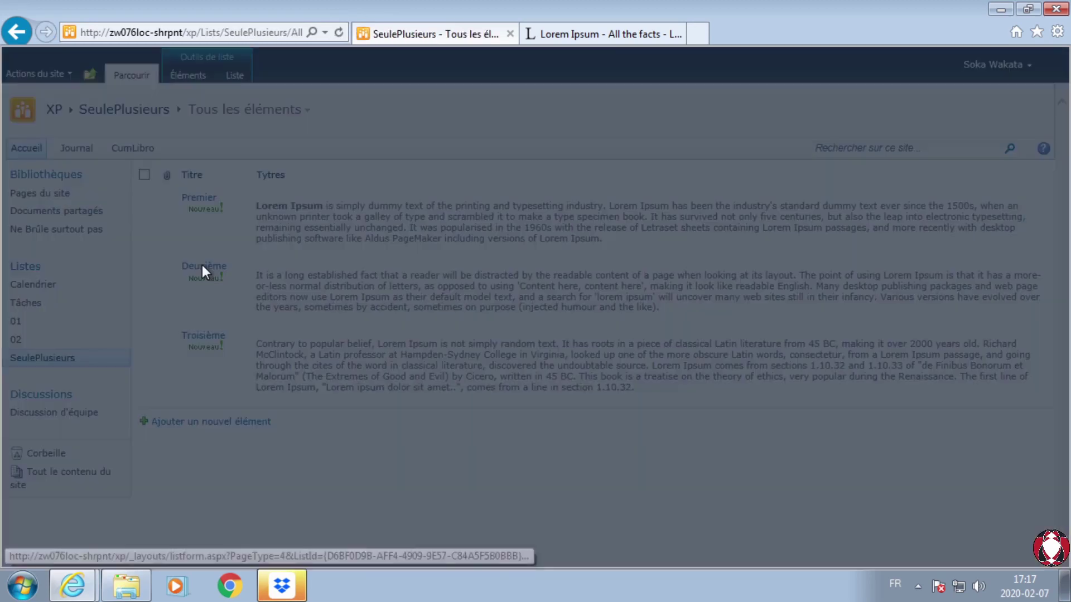
left_click(292, 202)
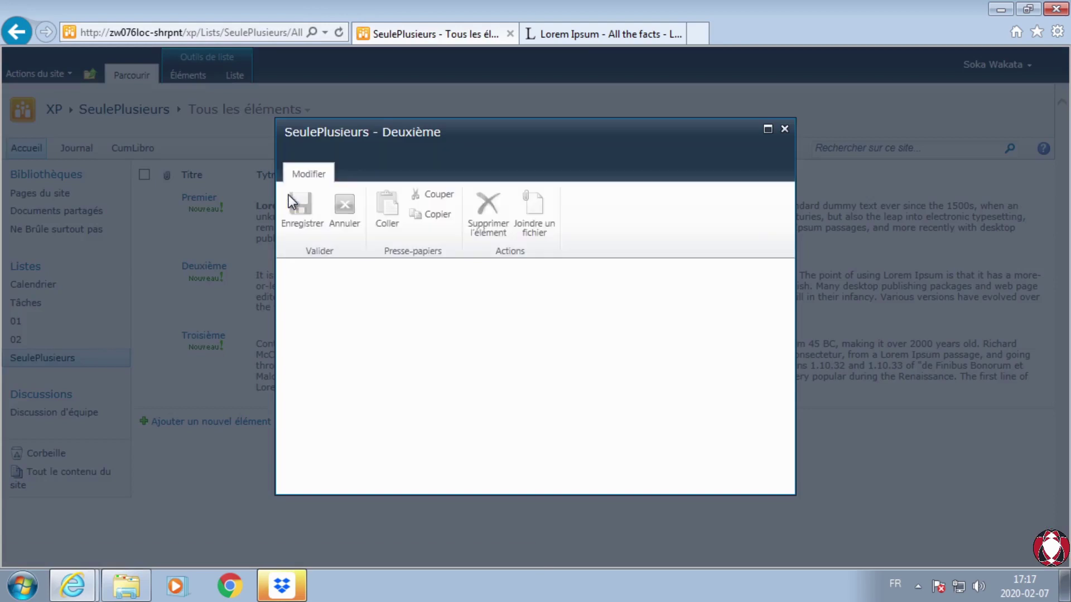
left_click(556, 344)
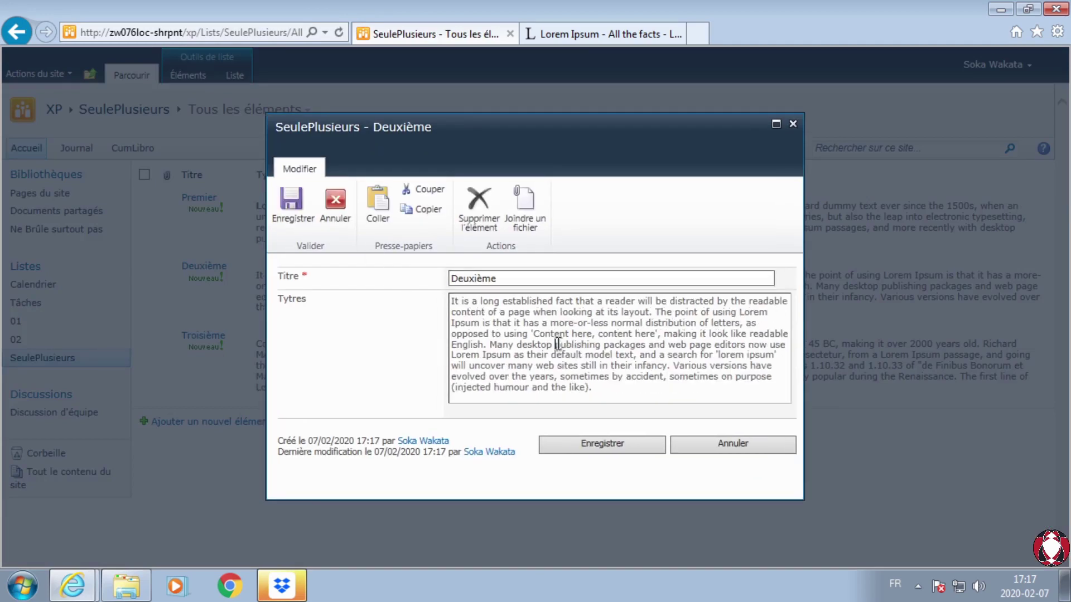
- Turn the words "'Content here" into a hyperlink to the signed-in user's website, opening in a new tab with its icon displayed
left_click_drag(533, 334, 586, 335)
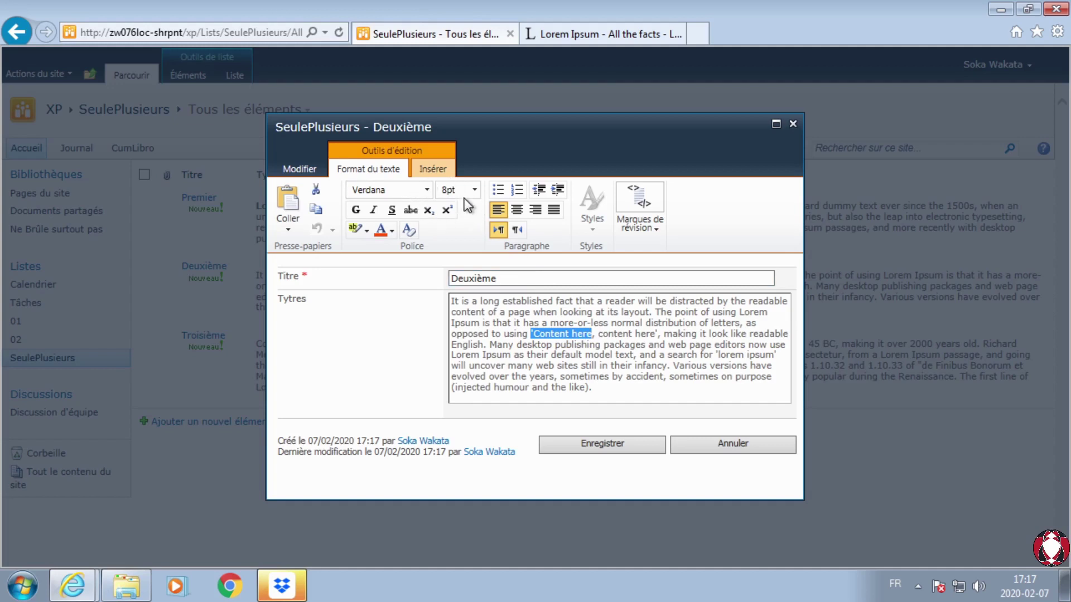
left_click(432, 166)
left_click(371, 205)
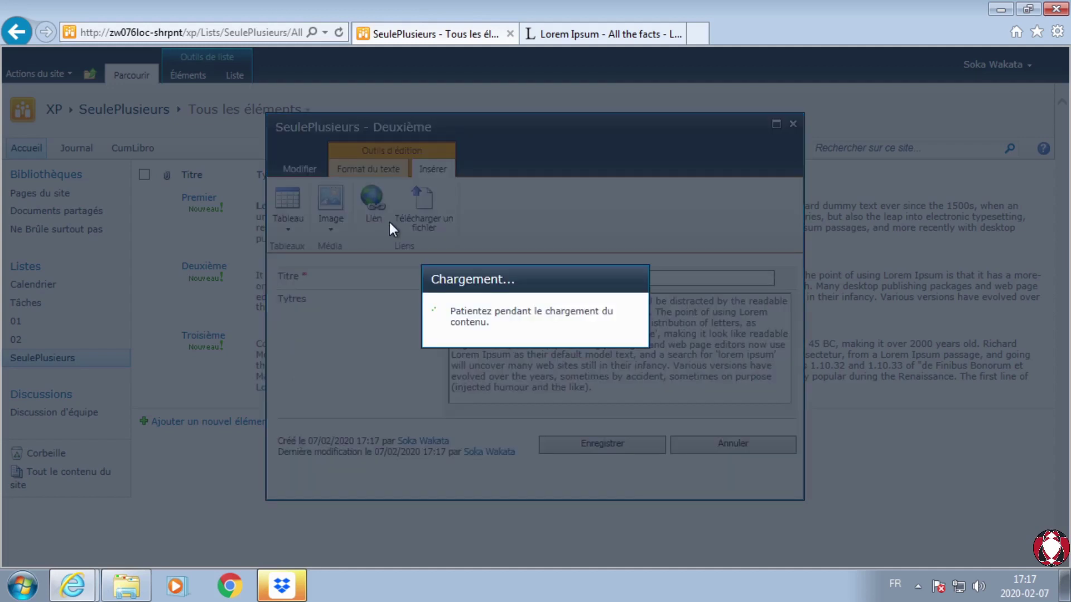
left_click(510, 314)
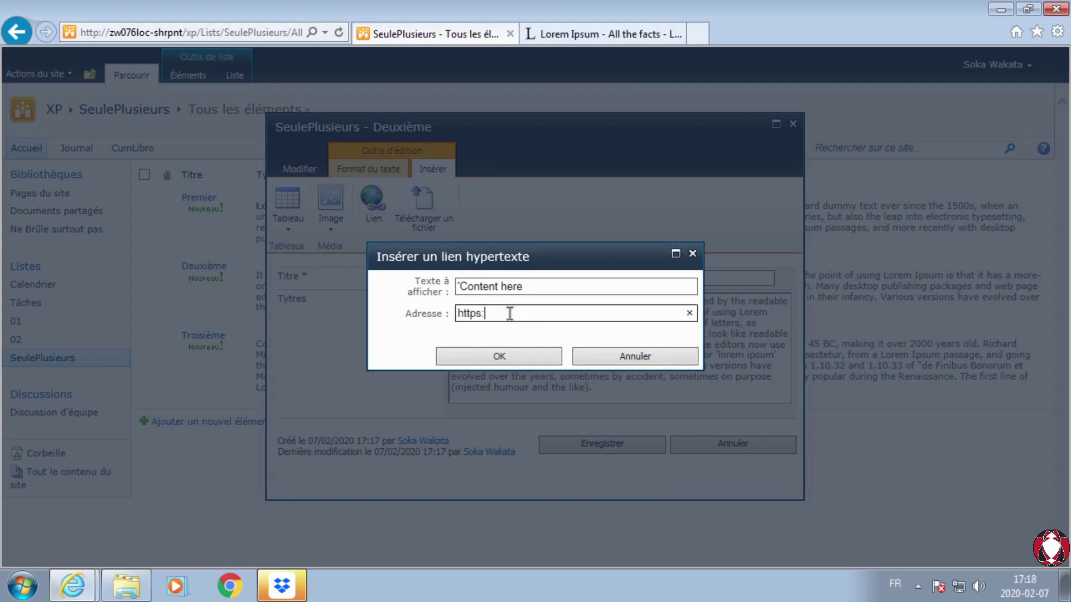
left_click(511, 356)
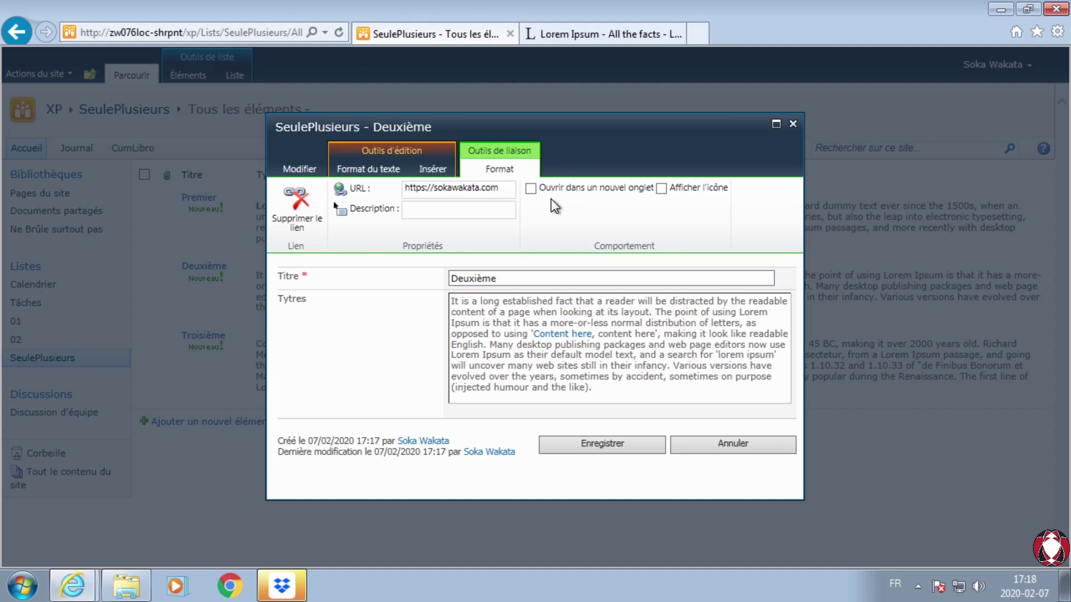
left_click(531, 188)
left_click(662, 188)
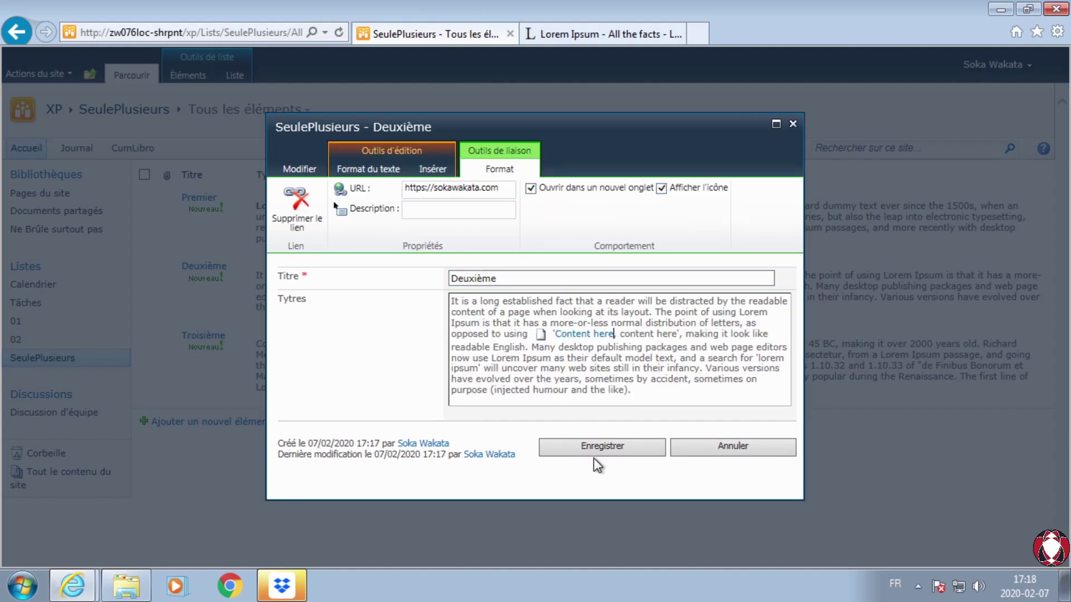
- Make the Tytres text from "uncover many web sites" to the end bold and pink in the Deuxième item
left_click(581, 363)
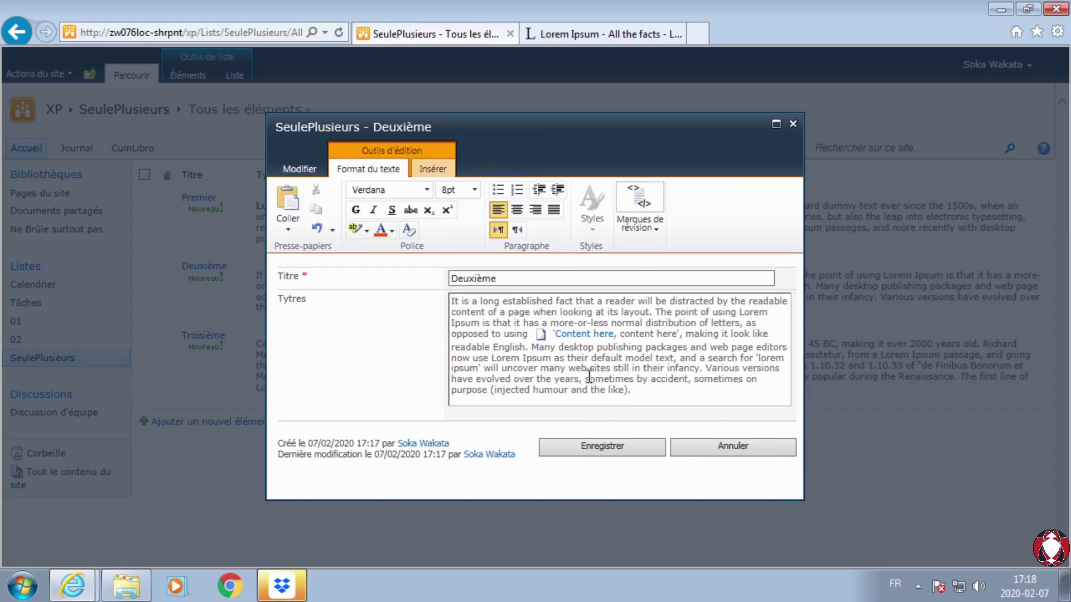
left_click_drag(632, 391, 509, 368)
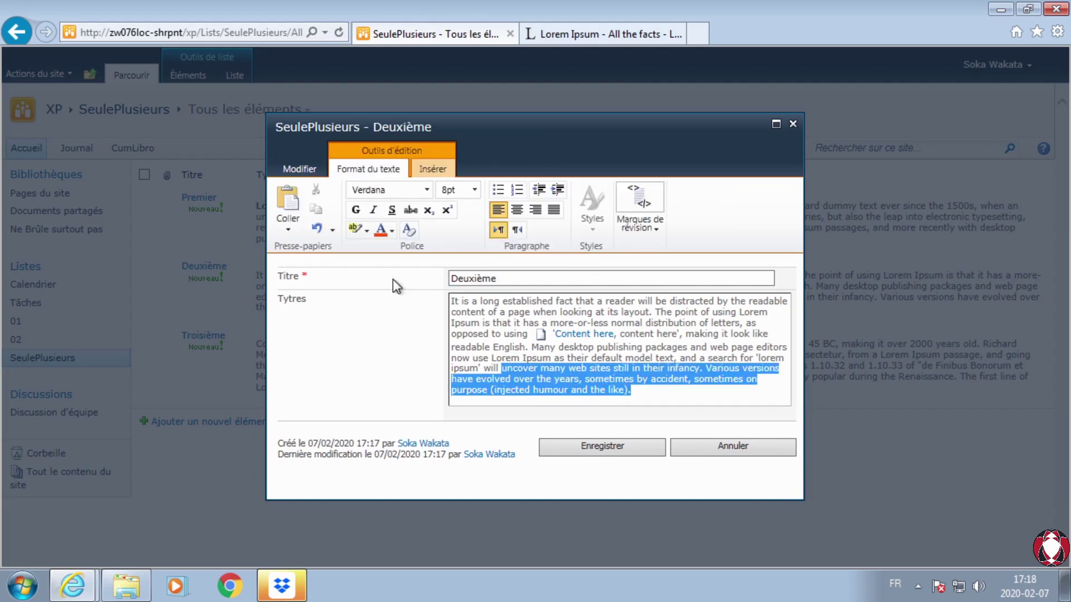
left_click(355, 210)
left_click(392, 231)
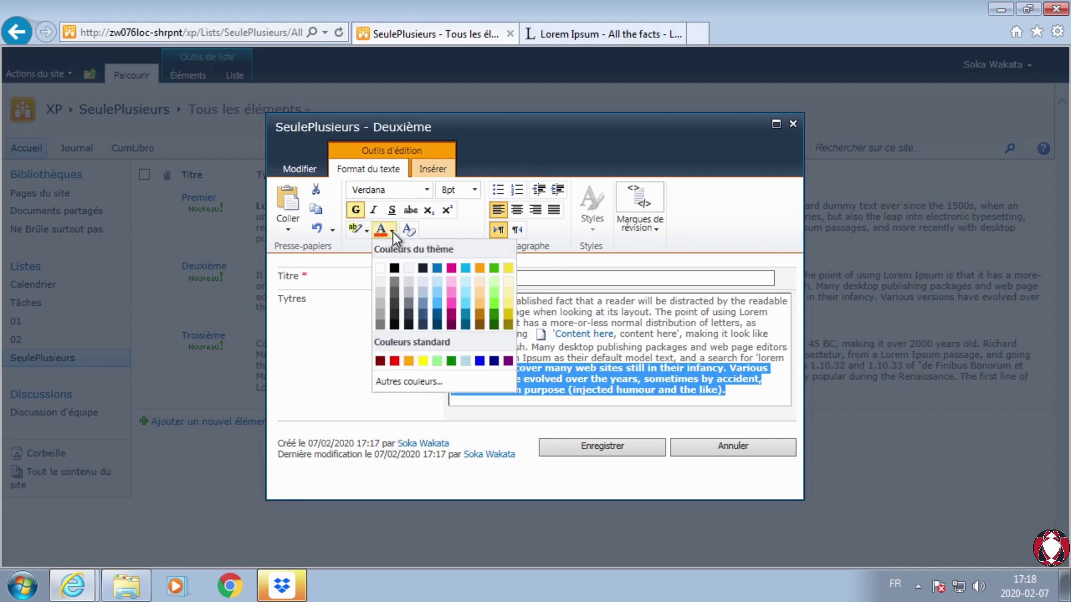
left_click(457, 310)
left_click(630, 337)
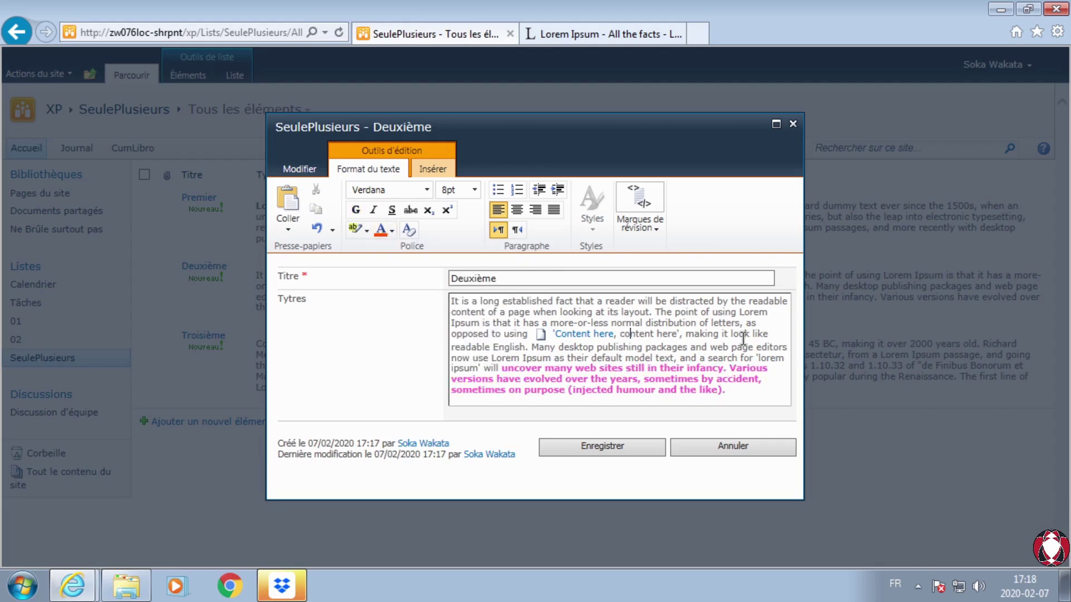
- Format the word "point" in the Tytres text with font size 15 and bold, and save the Deuxième item
double_click(688, 311)
left_click(453, 189)
type("15")
key("Return")
left_click(356, 211)
left_click(534, 316)
left_click(638, 448)
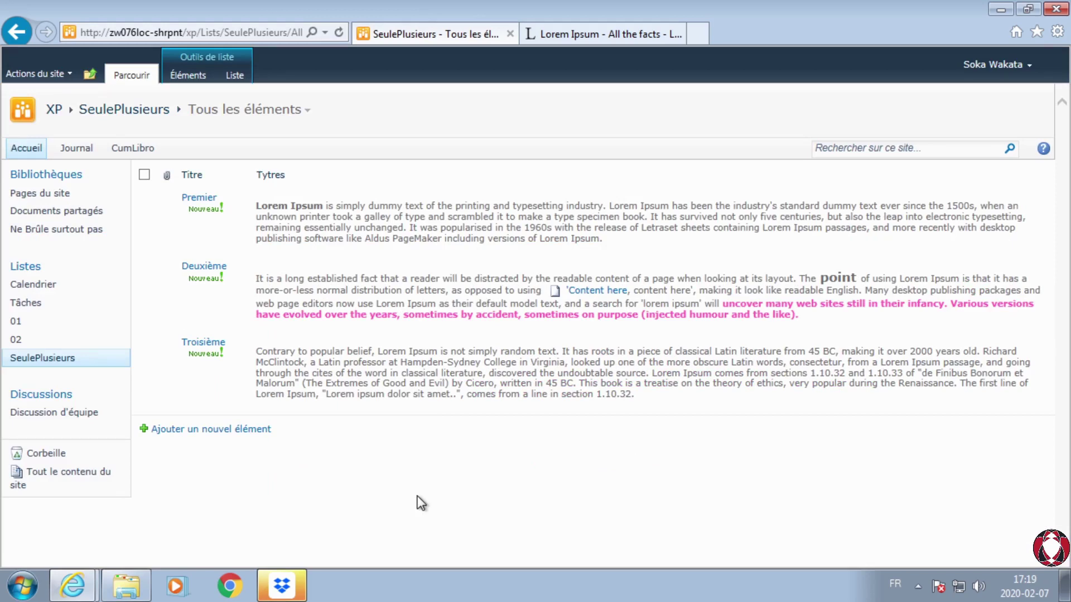
- Open the Troisième item for editing and insert a blank paragraph in Tytres between "going through the" and "cites of the word"
left_click(202, 343)
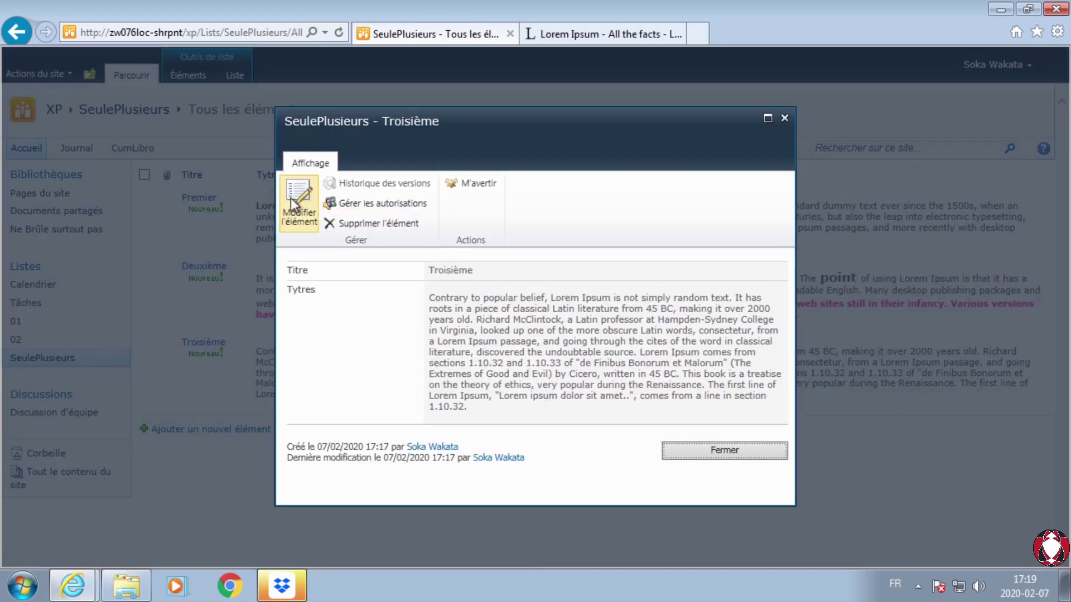
left_click(290, 199)
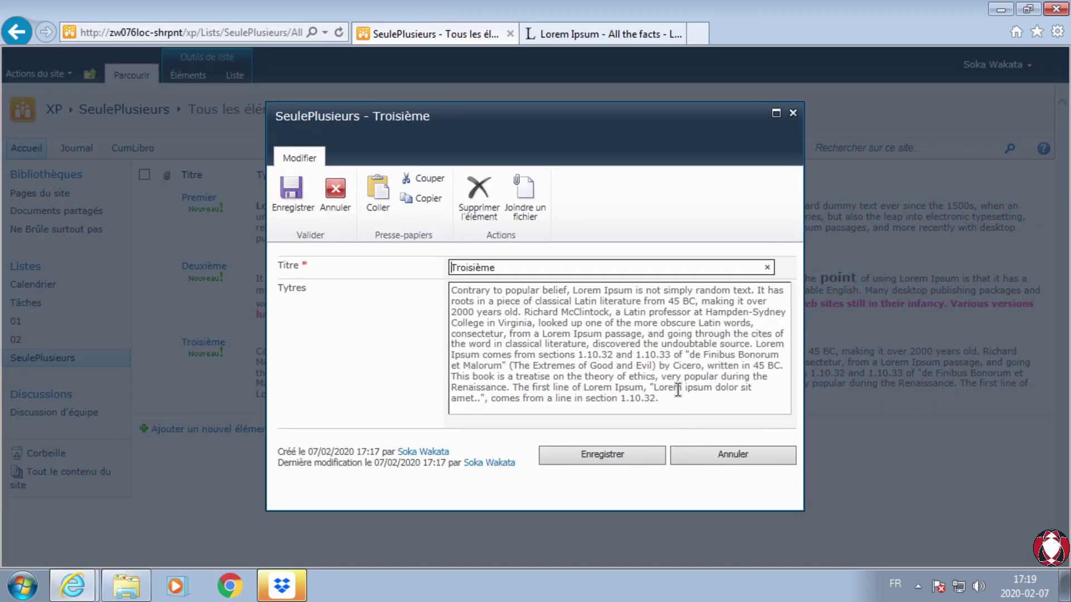
left_click(751, 333)
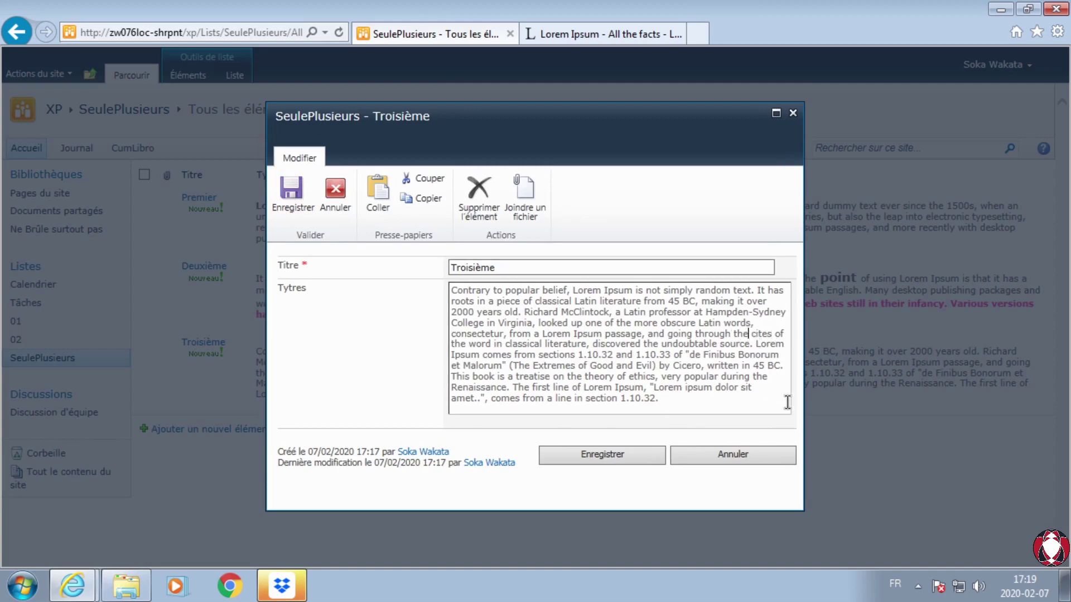
key("Return")
key("Return")
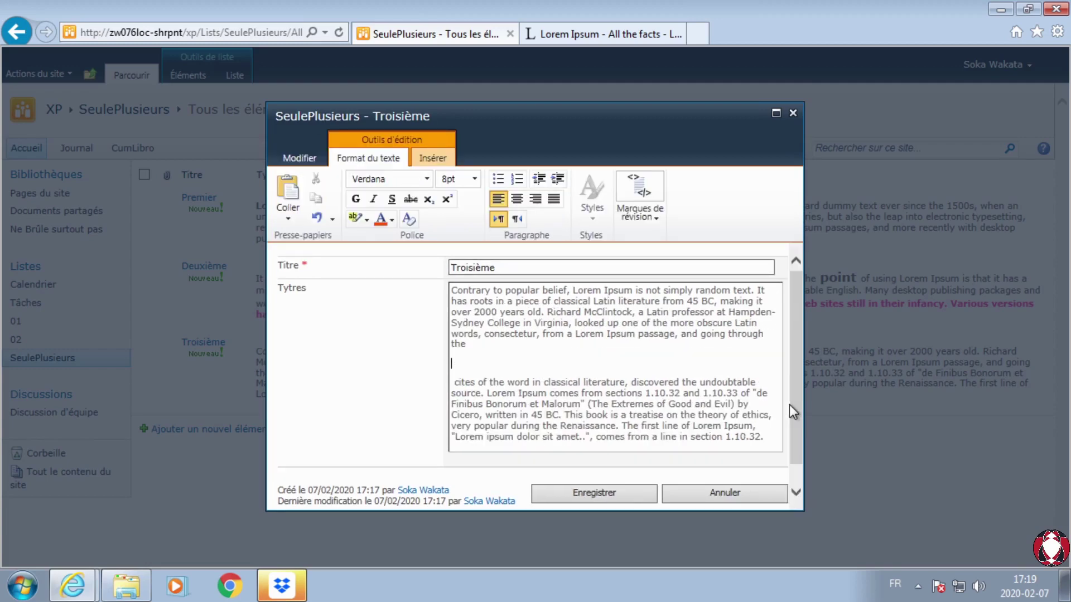
- Paste the copied comparison table of single-line and multi-line text into the blank paragraph, allowing clipboard access, and look through it
key("ctrl+v")
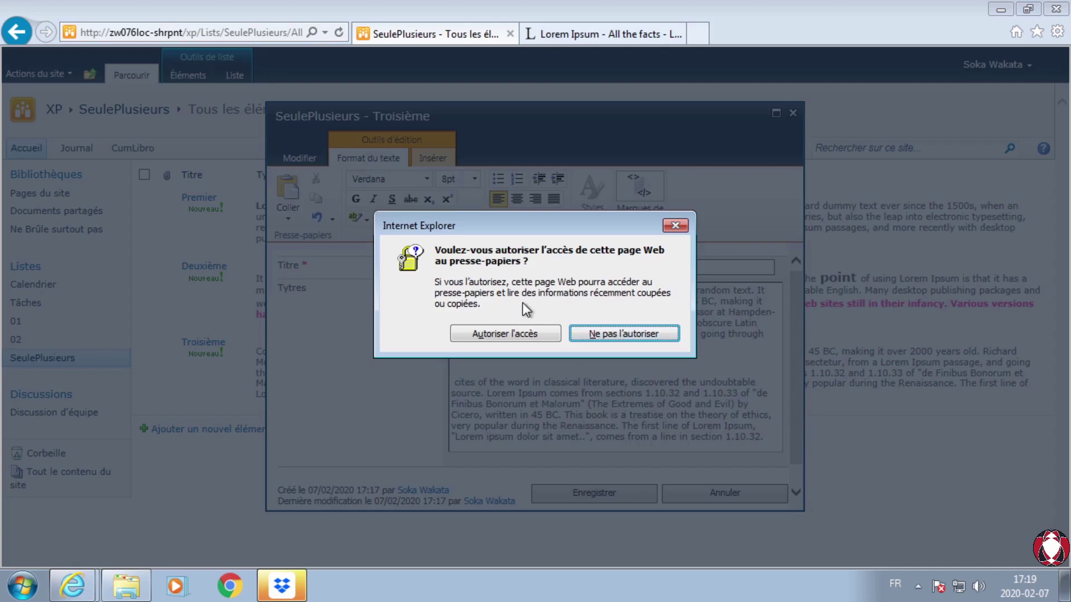
left_click(502, 333)
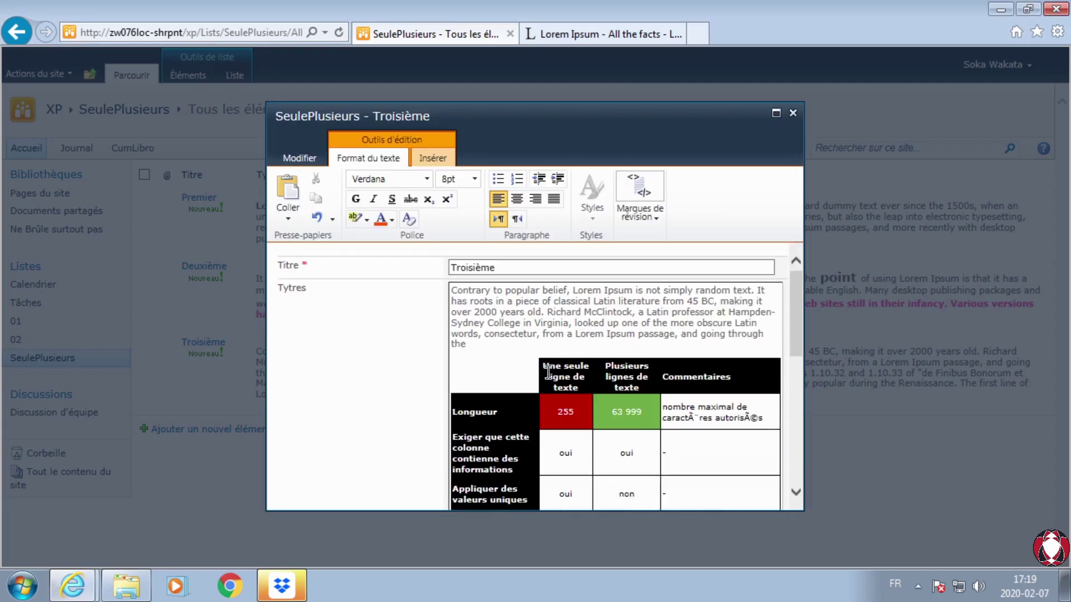
scroll(549, 371, "down", 6)
scroll(546, 374, "up", 6)
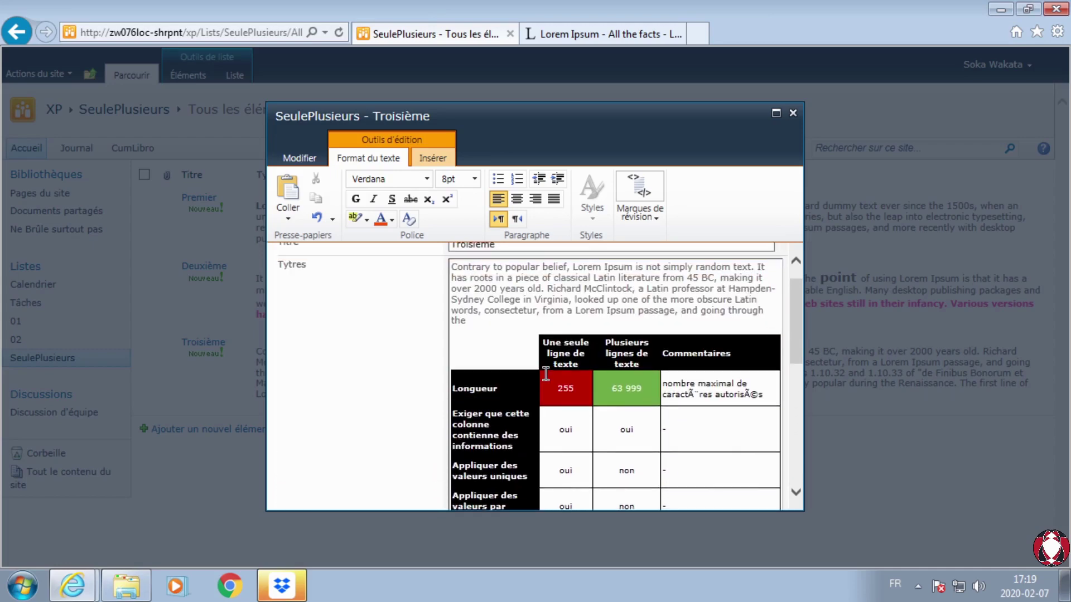
scroll(536, 317, "down", 5)
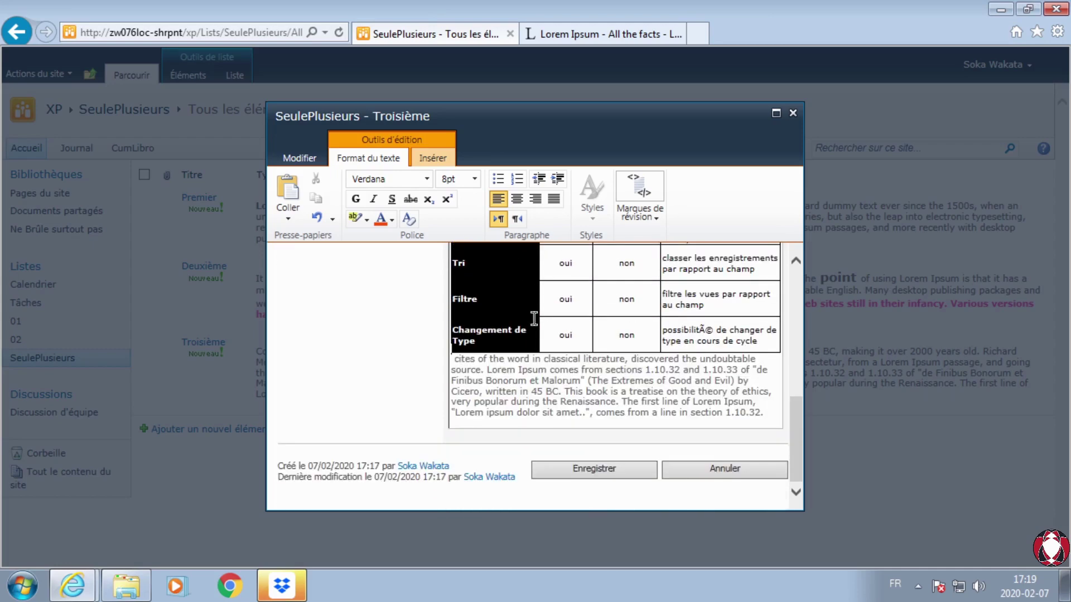
left_click(595, 392)
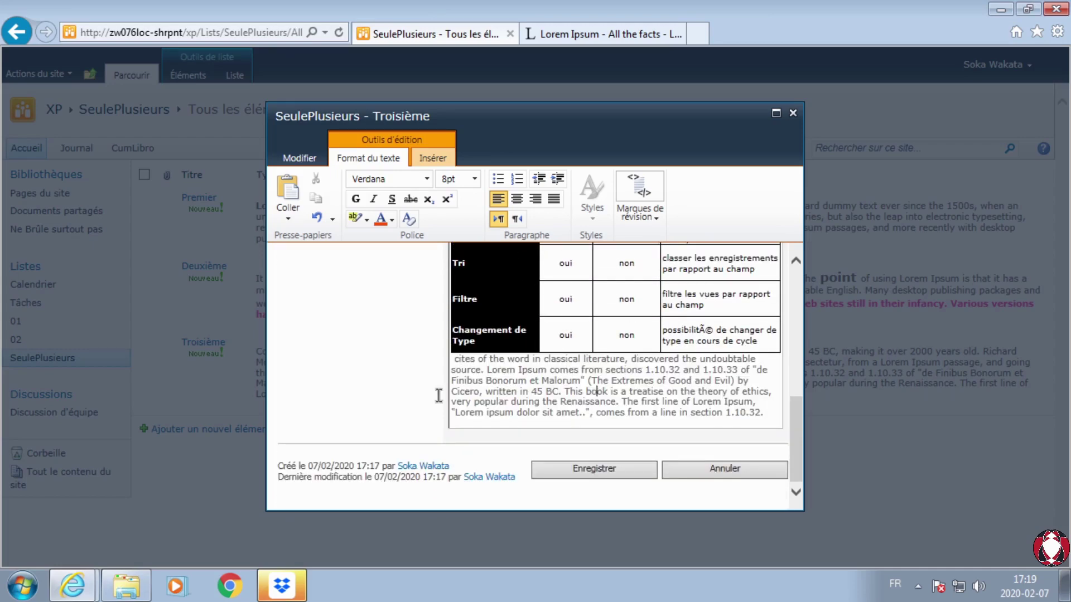
- Check the Images library in Windows Explorer for sample pictures and return to the item being edited
left_click(120, 593)
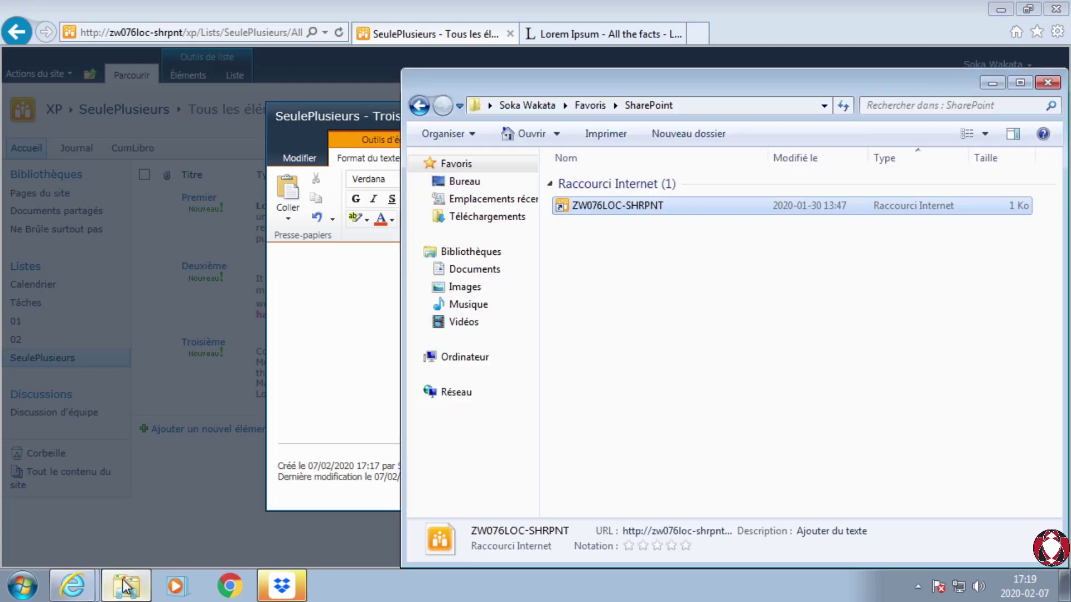
left_click(463, 287)
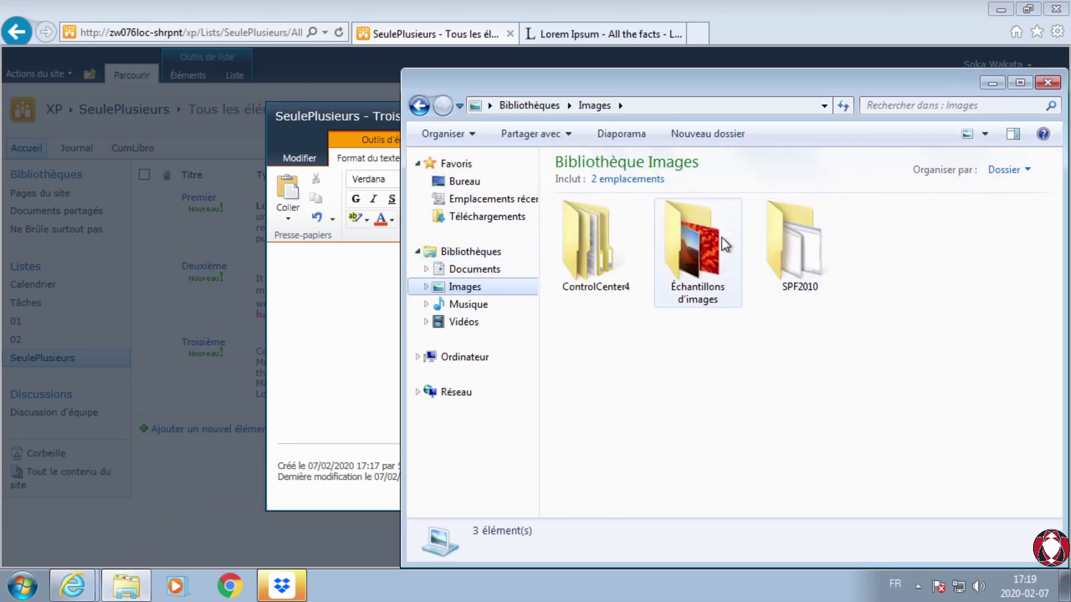
left_click(1003, 83)
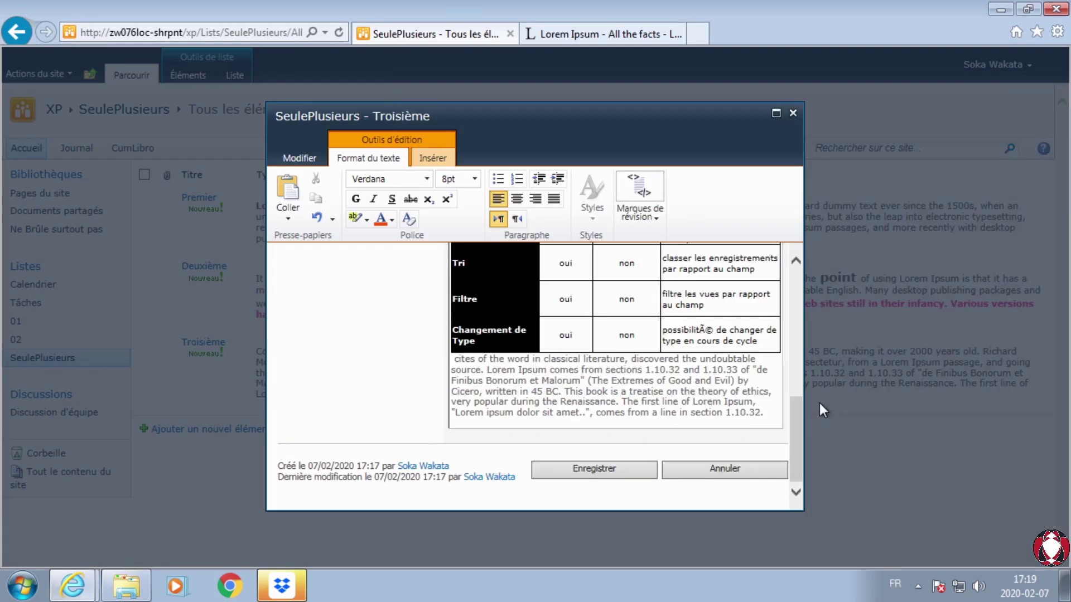
- Add a line after the last Tytres paragraph and upload the Phare picture from Échantillons d'images there, storing it in Éléments de site
key("Return")
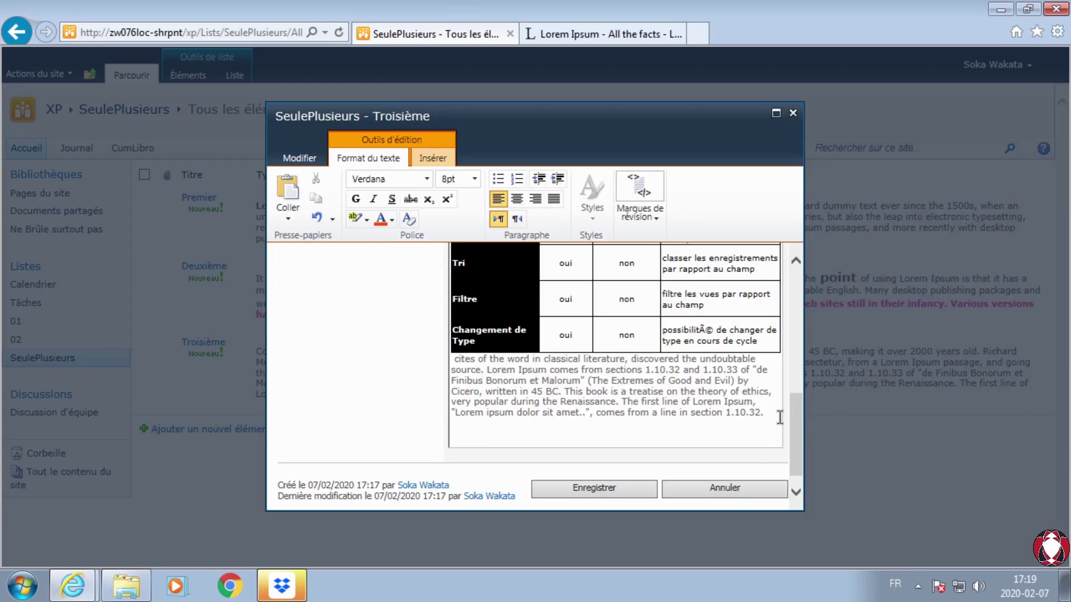
left_click(436, 162)
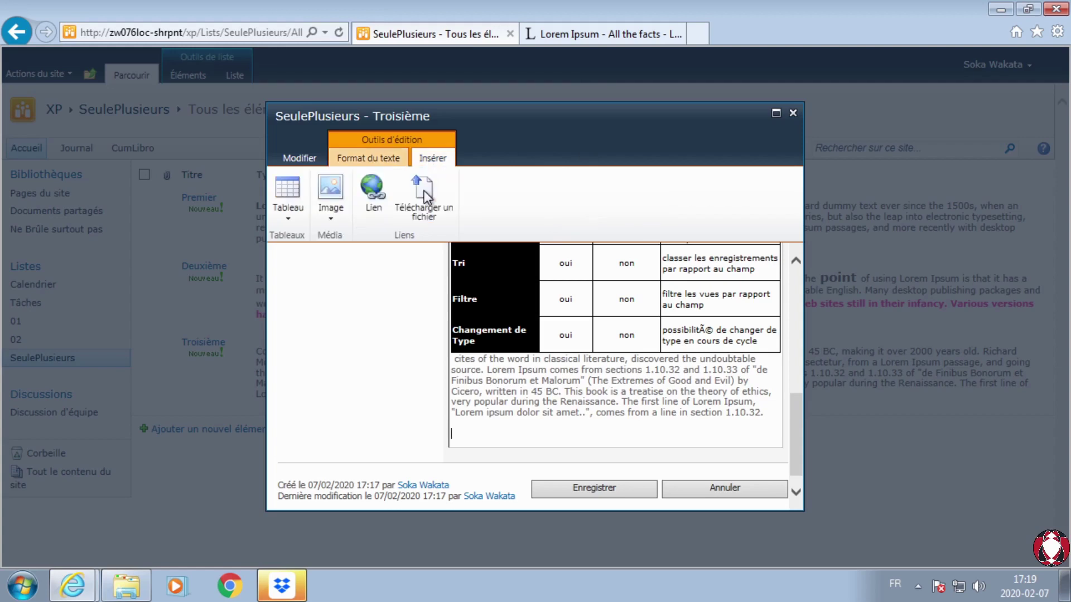
left_click(328, 191)
left_click(645, 262)
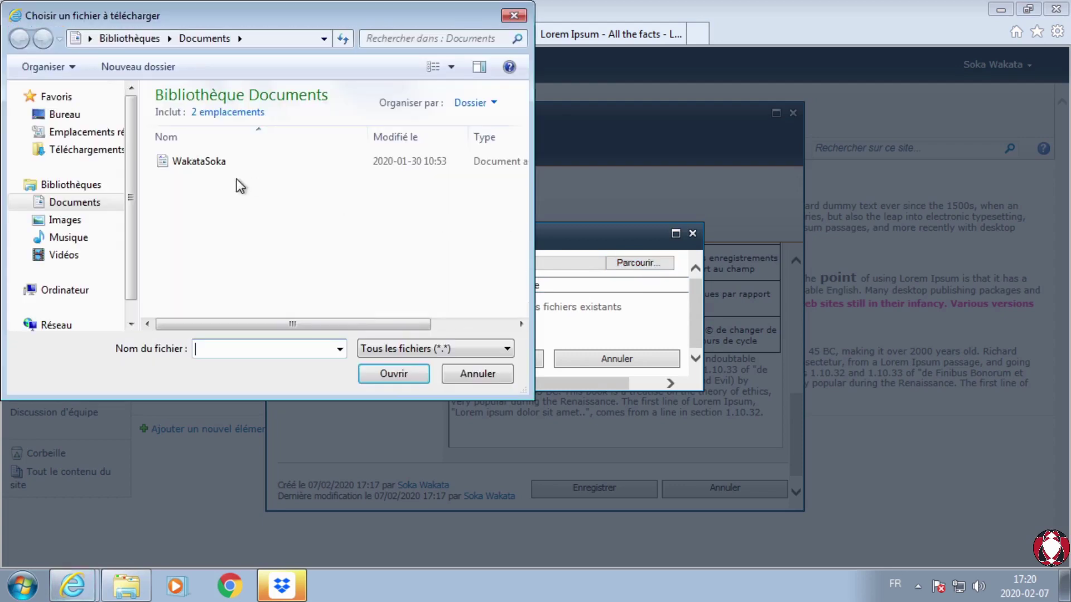
left_click(66, 219)
double_click(287, 193)
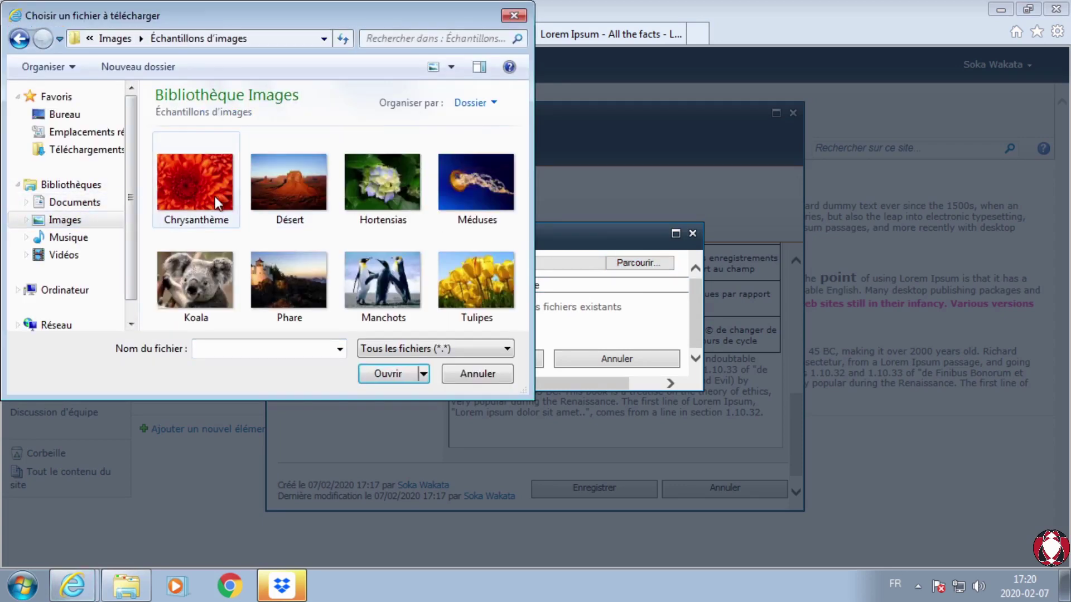
left_click(272, 187)
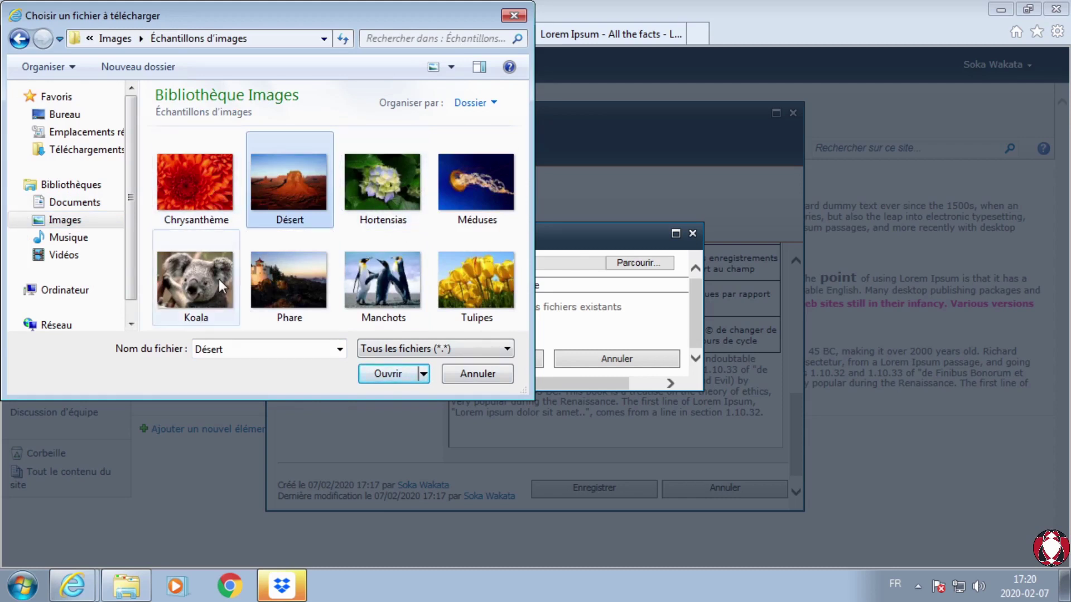
left_click(267, 279)
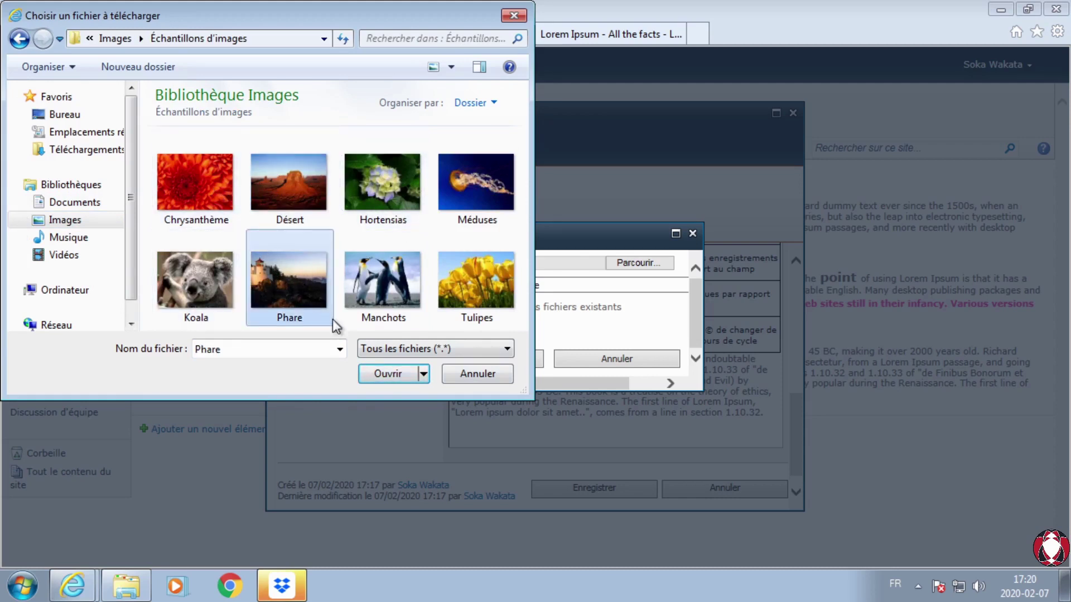
left_click(378, 375)
left_click(473, 357)
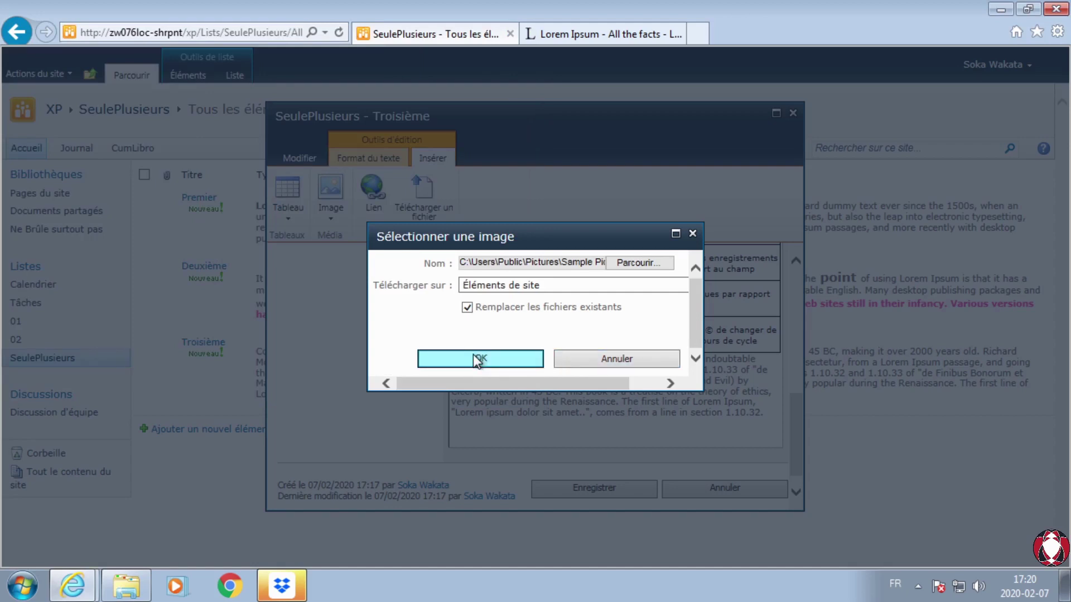
left_click(479, 359)
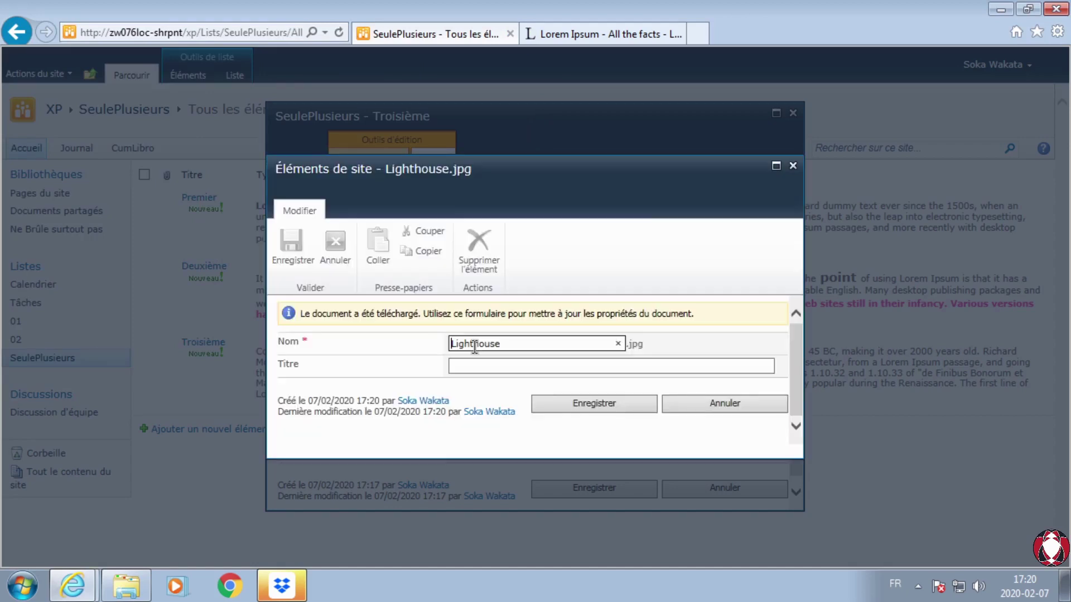
- Give the uploaded Lighthouse.jpg picture the title "Le Phare" and save its properties
left_click(462, 368)
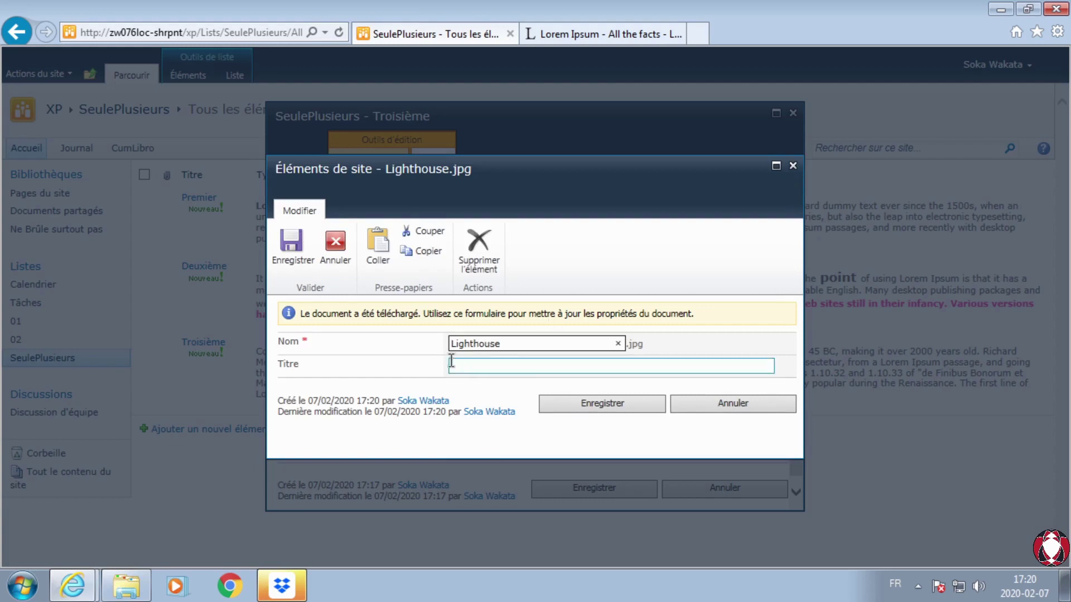
left_click(523, 366)
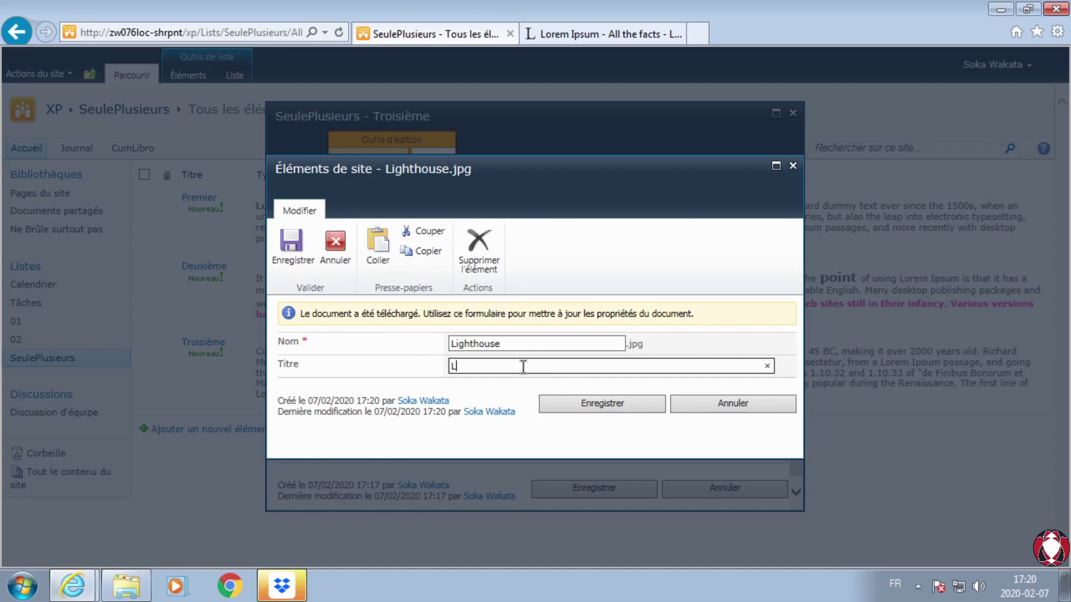
left_click(583, 404)
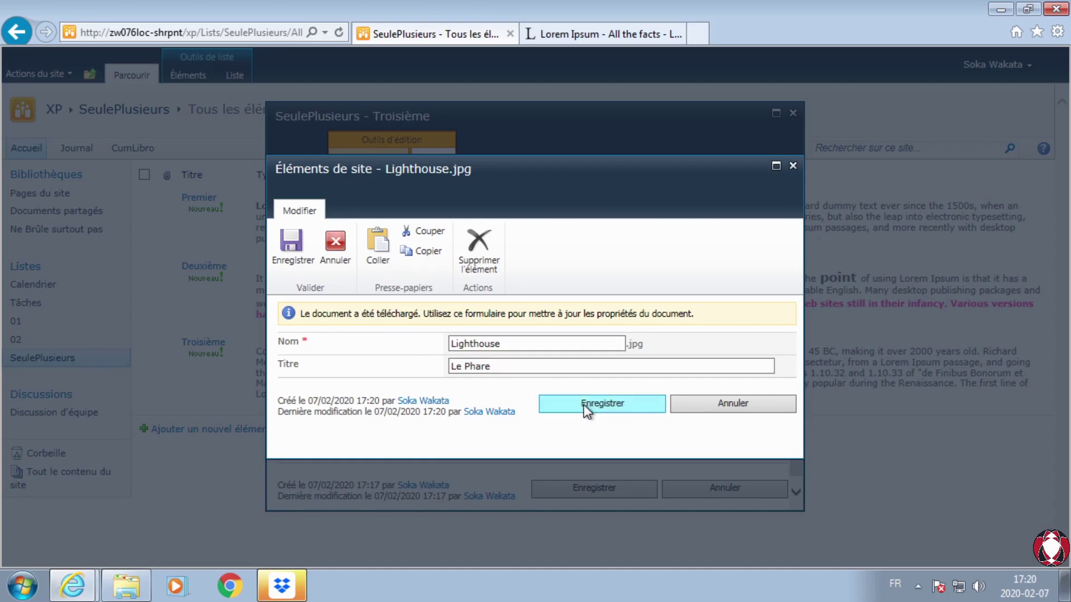
- Examine the inserted lighthouse picture within the Tytres text, along with the available insertion and item-editing commands
scroll(538, 359, "up", 10)
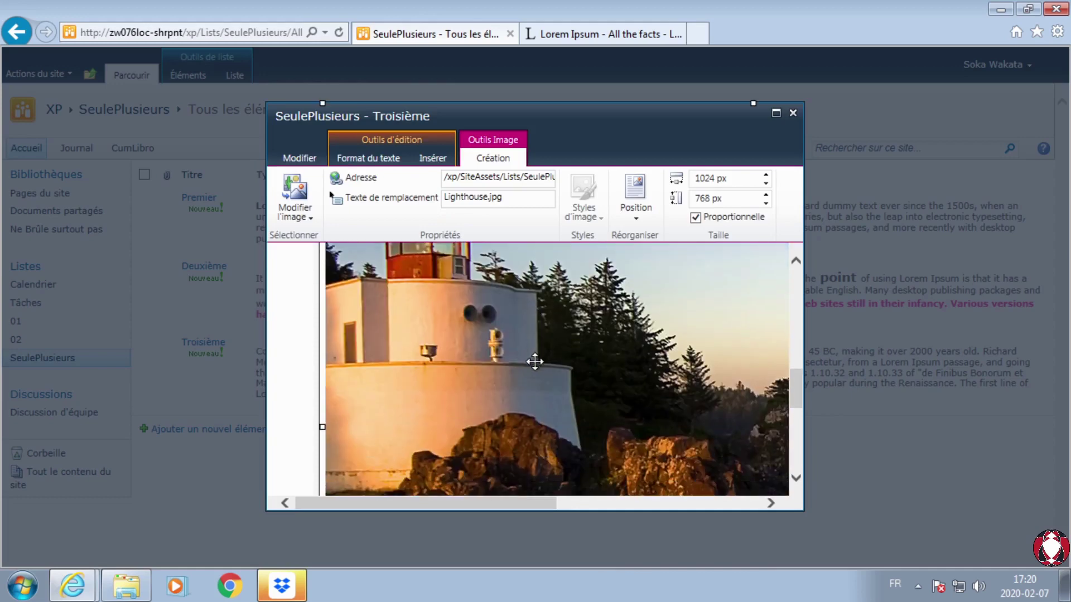
scroll(532, 368, "down", 10)
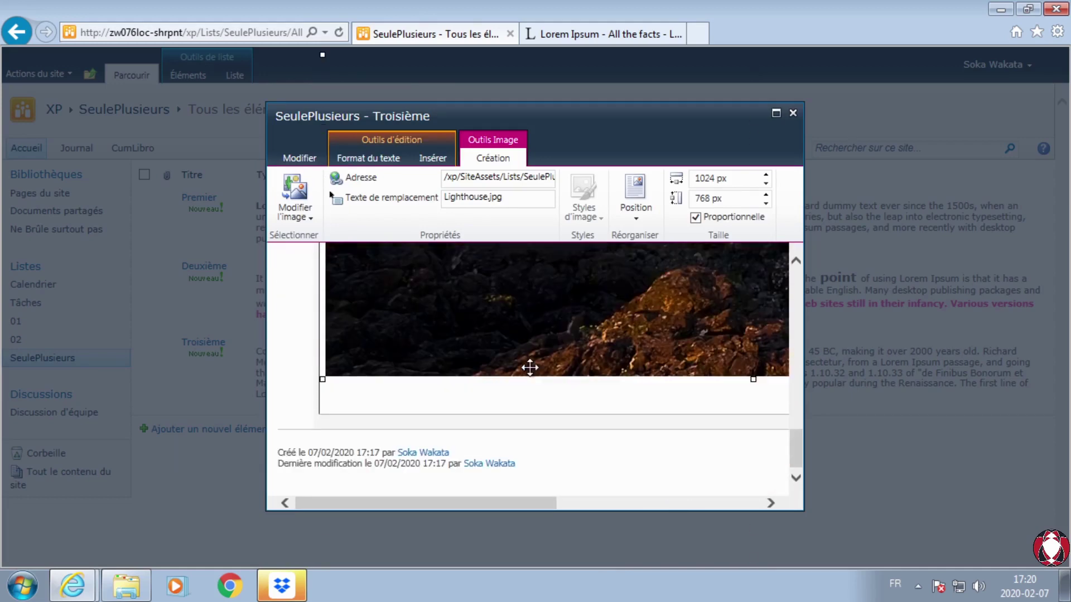
scroll(529, 368, "up", 5)
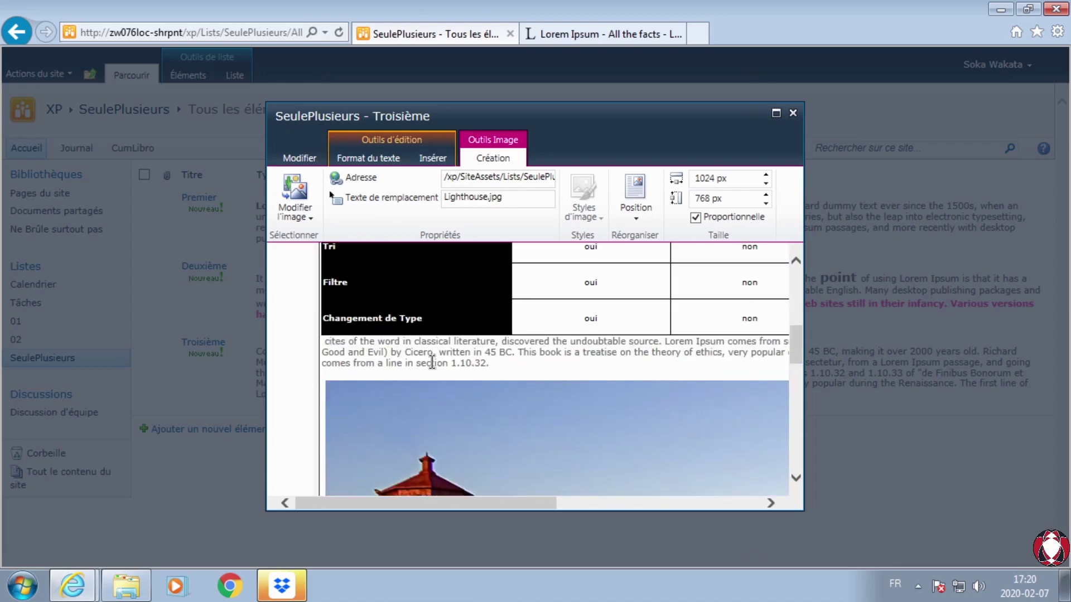
left_click(432, 363)
left_click(424, 161)
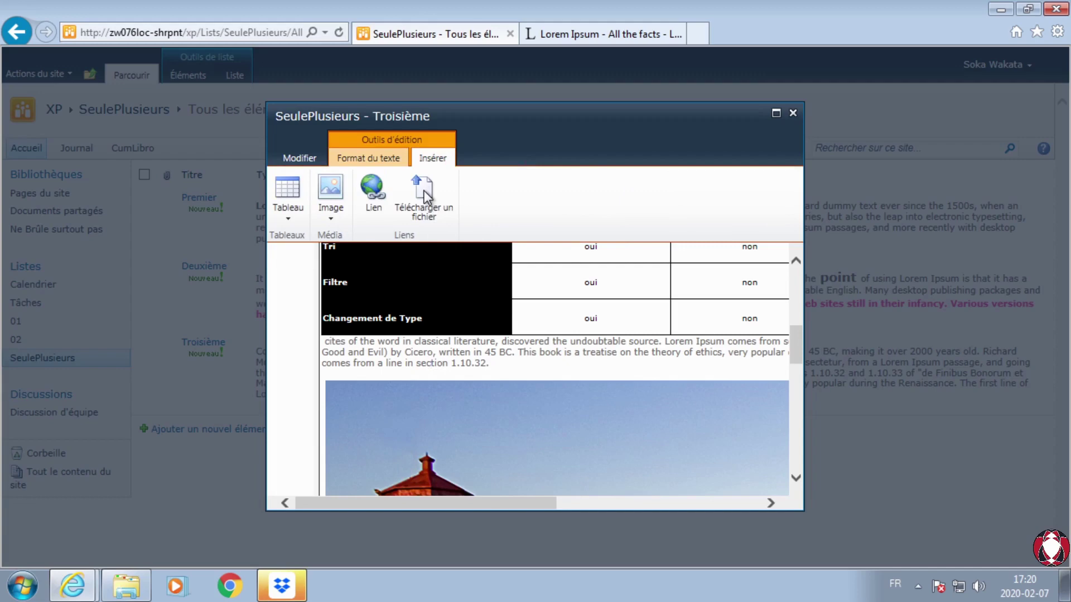
scroll(373, 289, "down", 3)
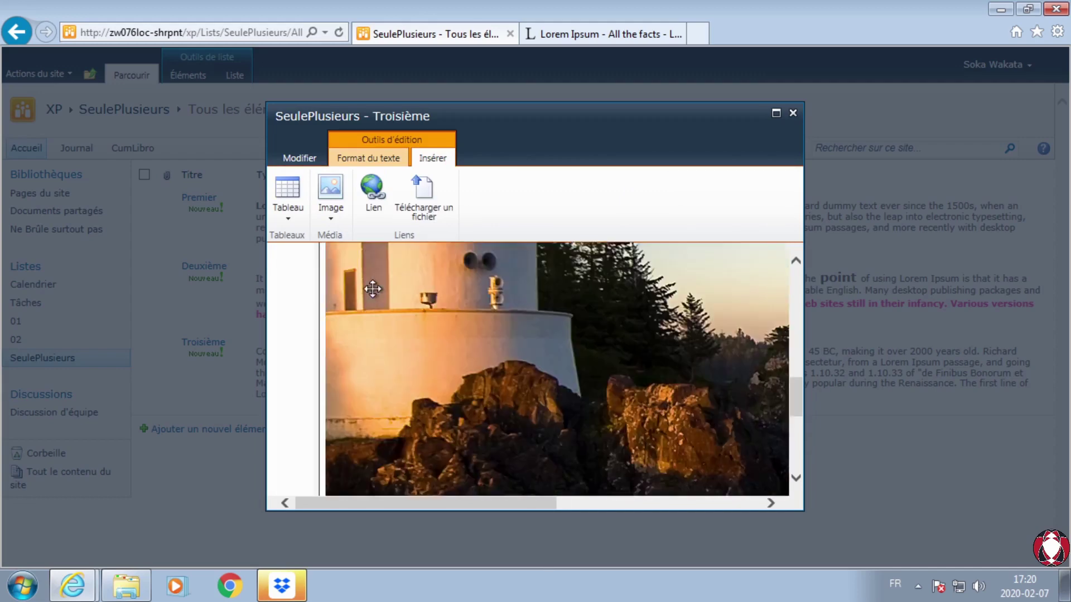
scroll(517, 287, "down", 3)
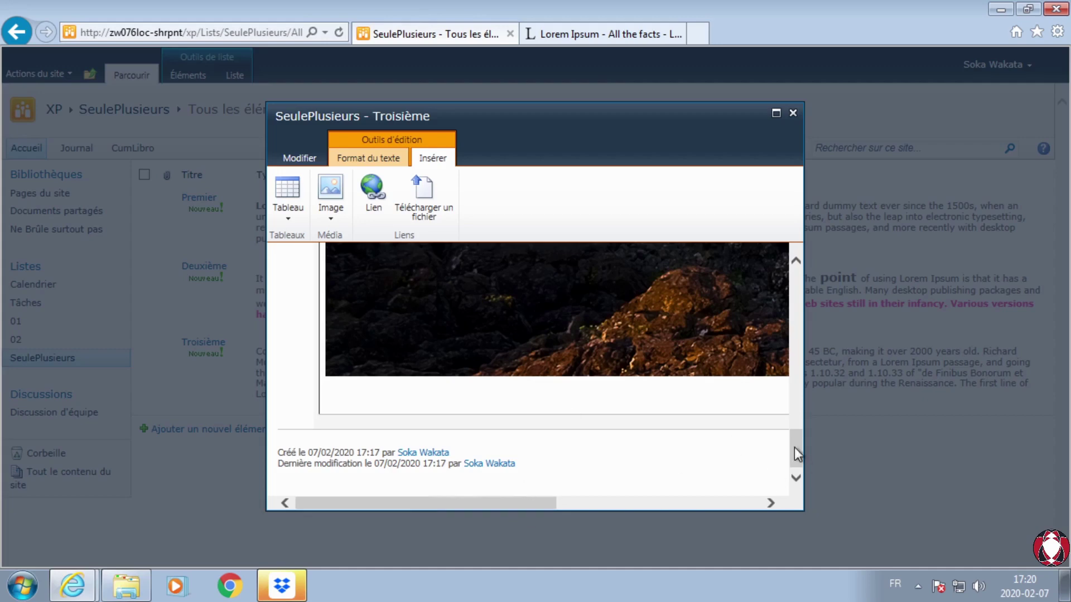
scroll(354, 359, "up", 4)
left_click(301, 158)
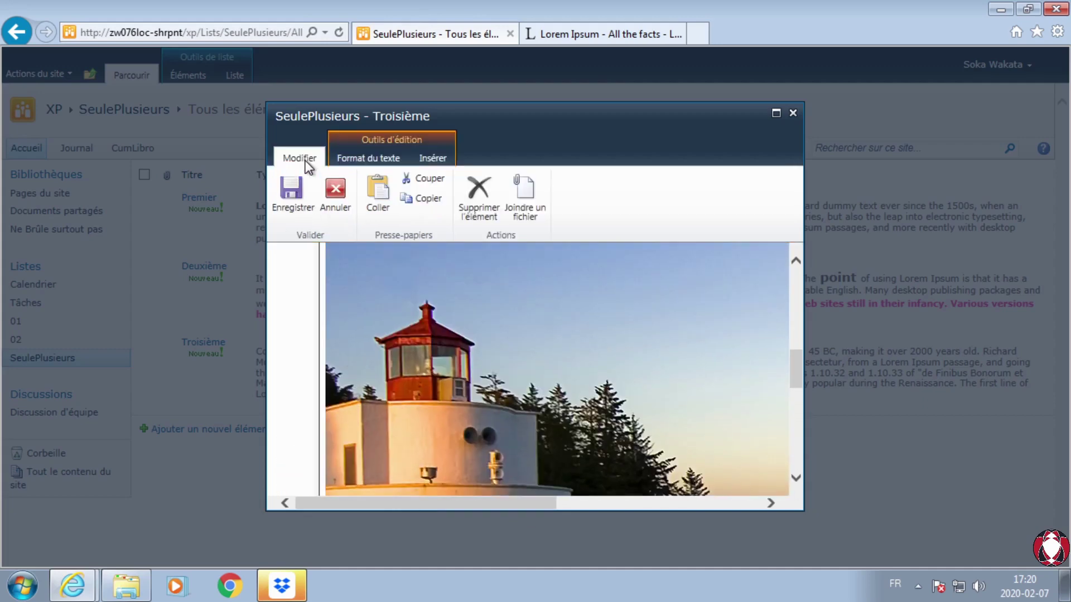
- Save the Troisième item and check its table and lighthouse picture in the SeulePlusieurs list view
left_click(291, 191)
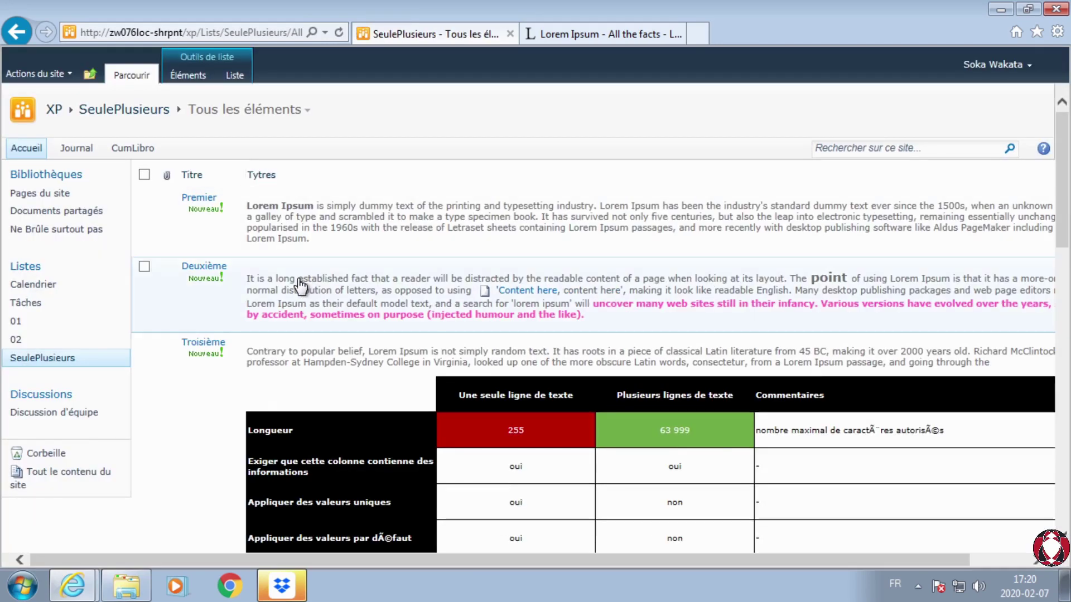
scroll(302, 250, "down", 5)
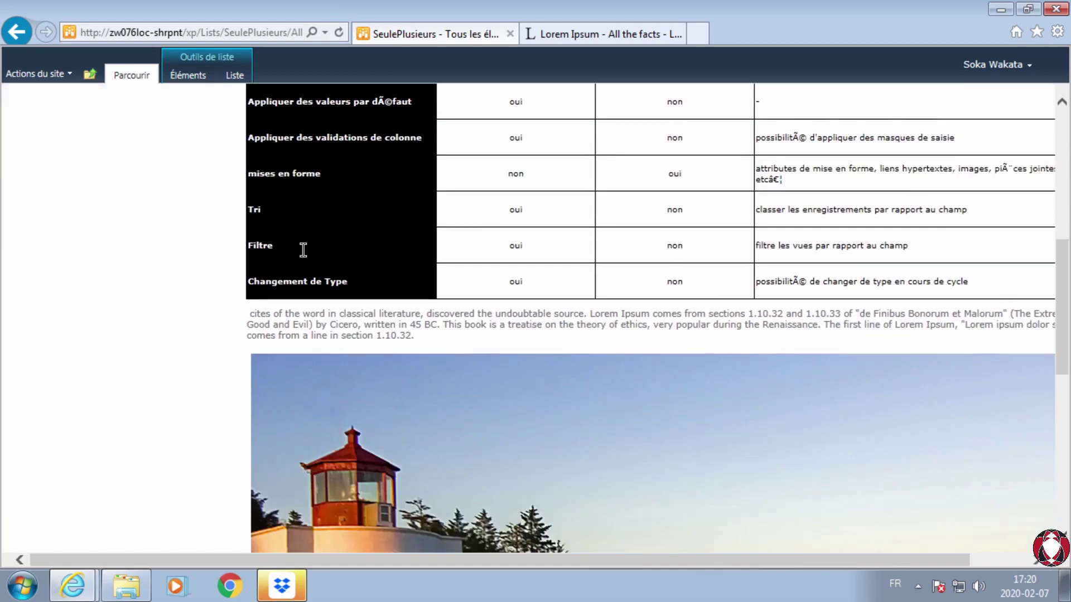
scroll(300, 247, "up", 5)
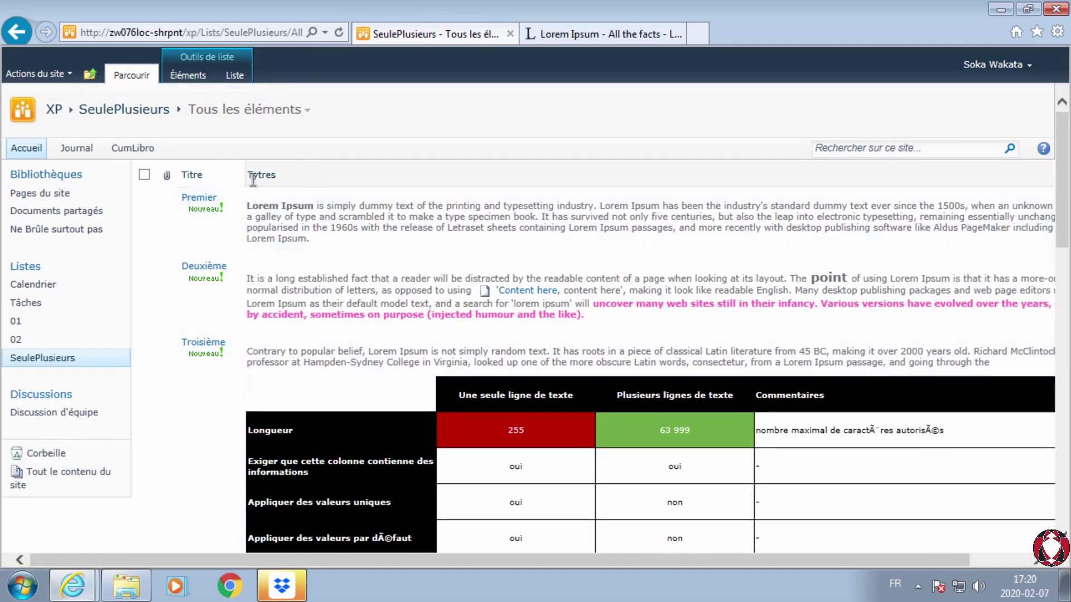
- Test the "Content here" hyperlink in the Deuxième item's Tytres text, and return to the SeulePlusieurs list
mouse_move(223, 222)
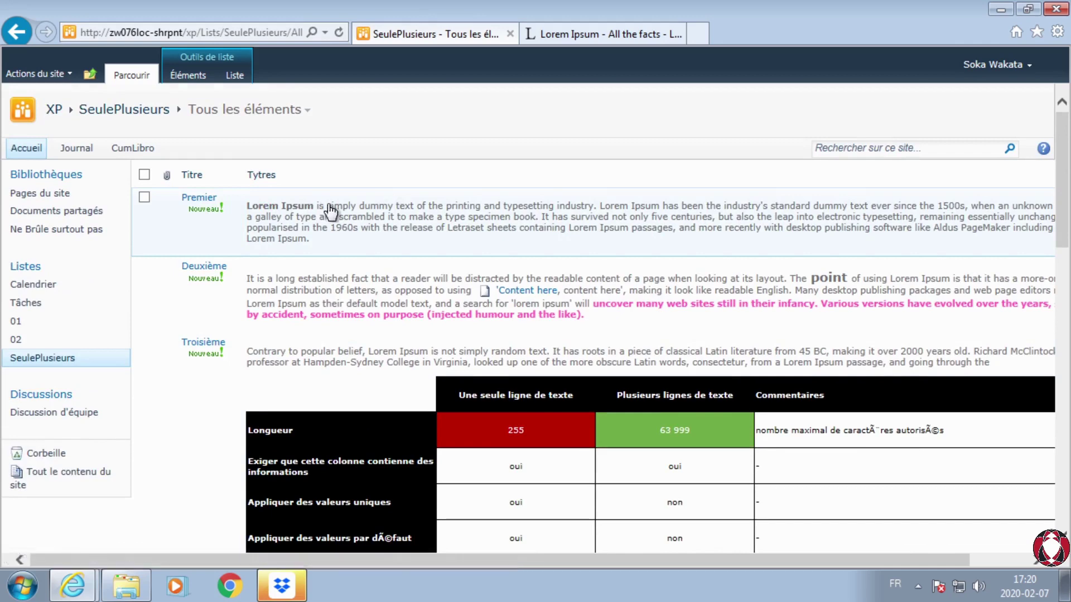
scroll(299, 217, "down", 3)
scroll(299, 216, "up", 3)
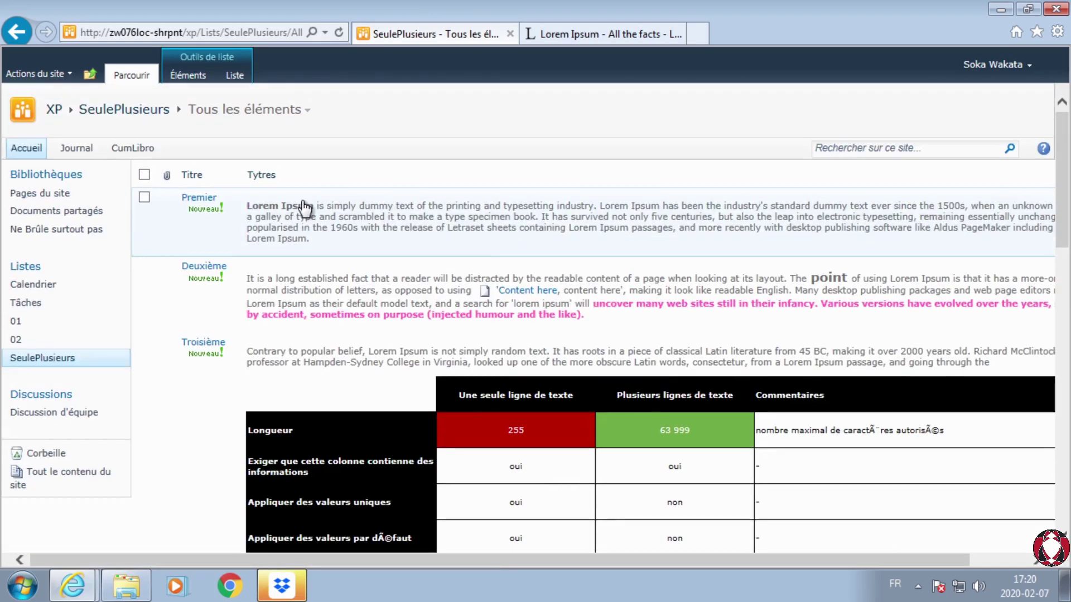
scroll(287, 210, "down", 3)
scroll(279, 223, "up", 2)
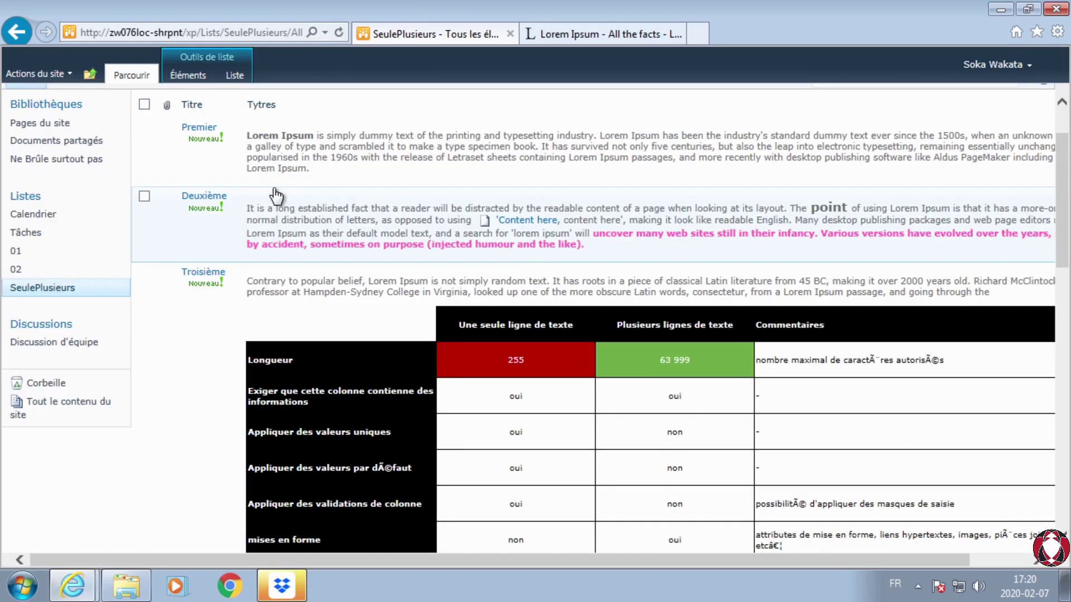
left_click(513, 223)
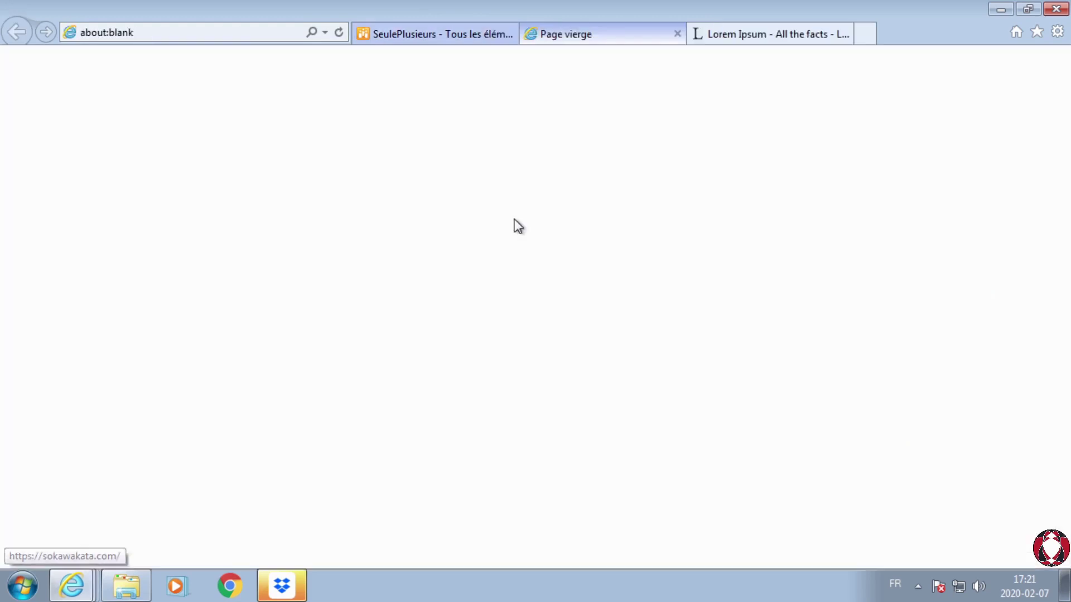
left_click(454, 35)
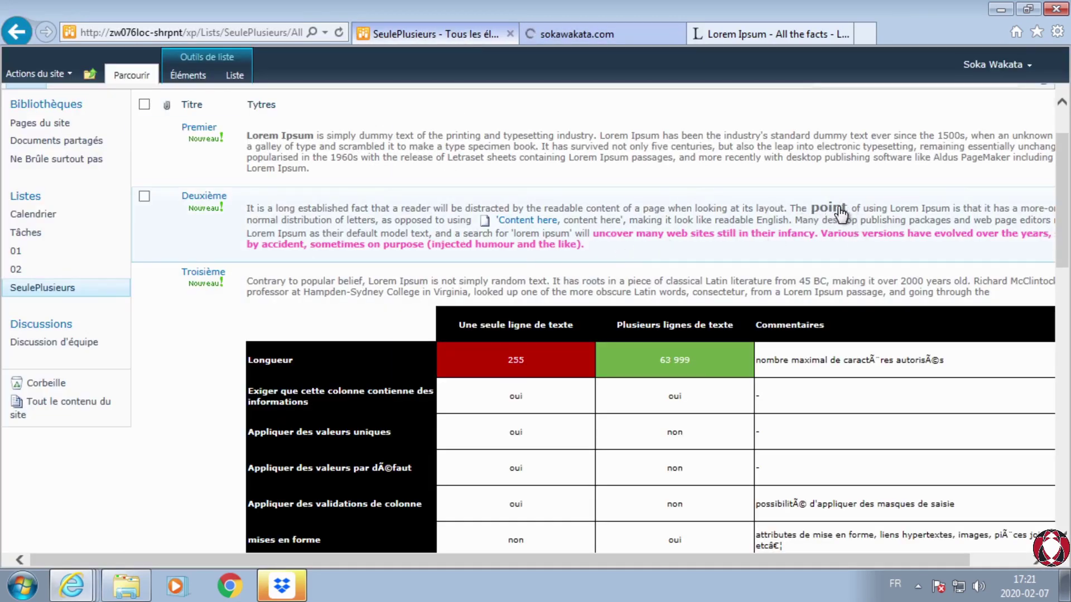
- Examine how the Tytres column renders the formatted text, the comparison table and the full-size lighthouse picture across the list items
scroll(645, 188, "down", 2)
scroll(843, 268, "down", 4)
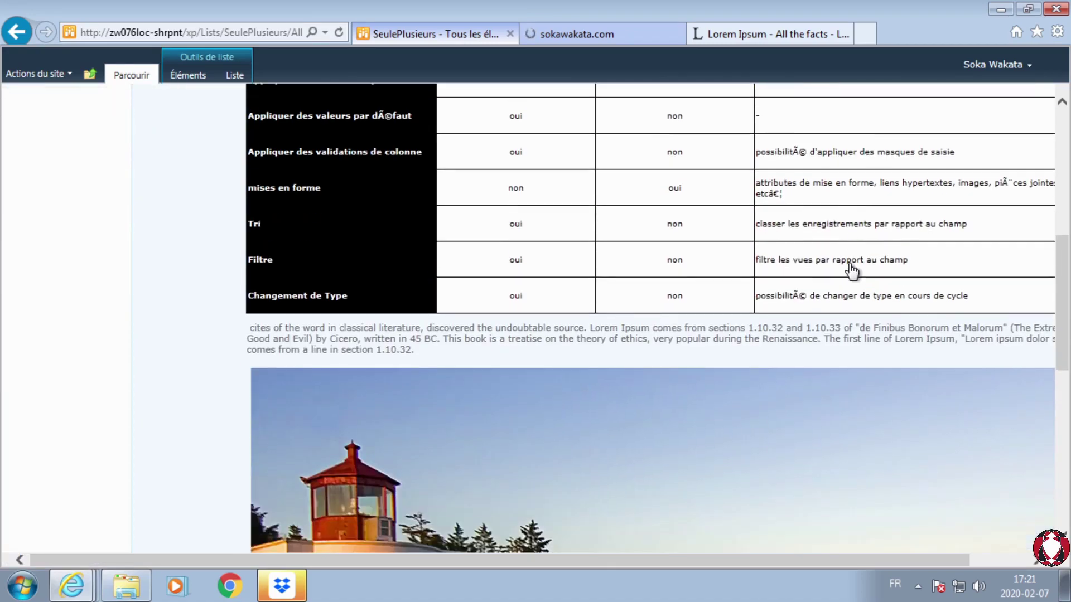
scroll(385, 290, "up", 5)
scroll(547, 225, "down", 7)
scroll(553, 313, "down", 5)
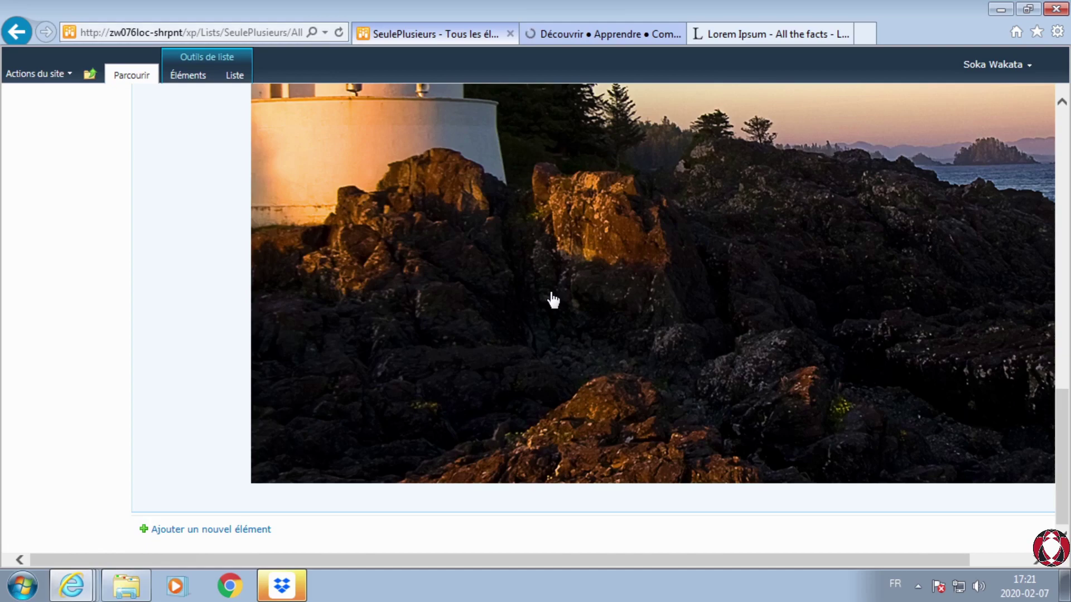
scroll(554, 301, "up", 12)
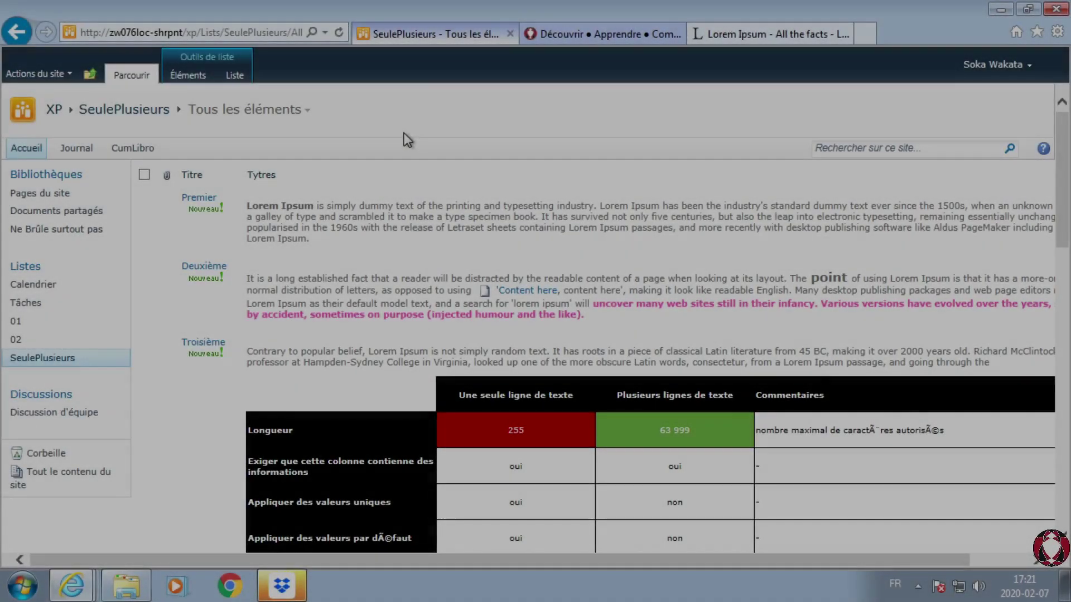
scroll(466, 167, "down", 10)
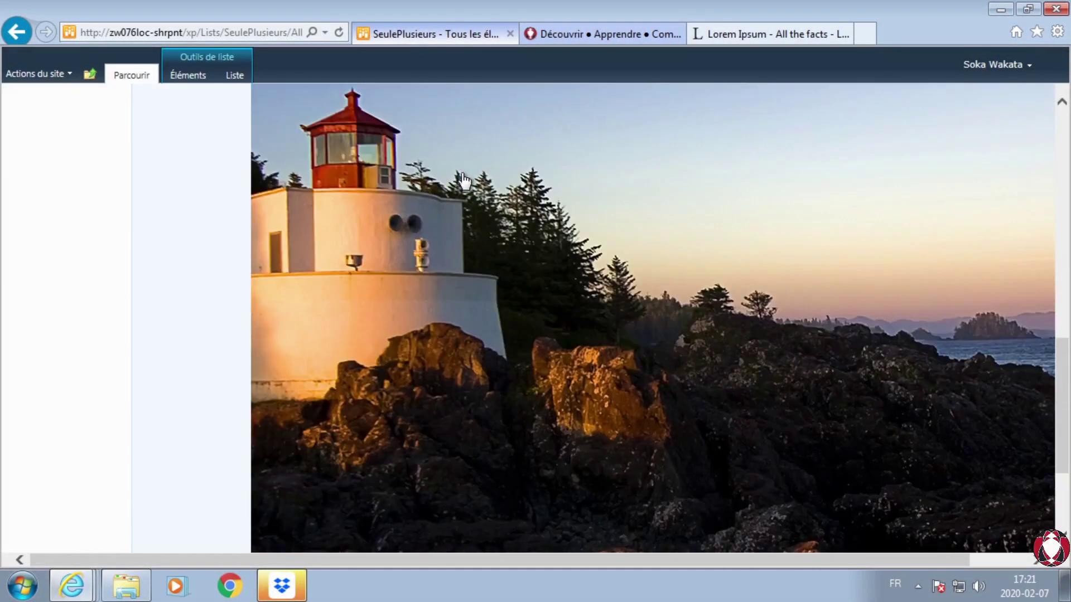
scroll(463, 175, "up", 10)
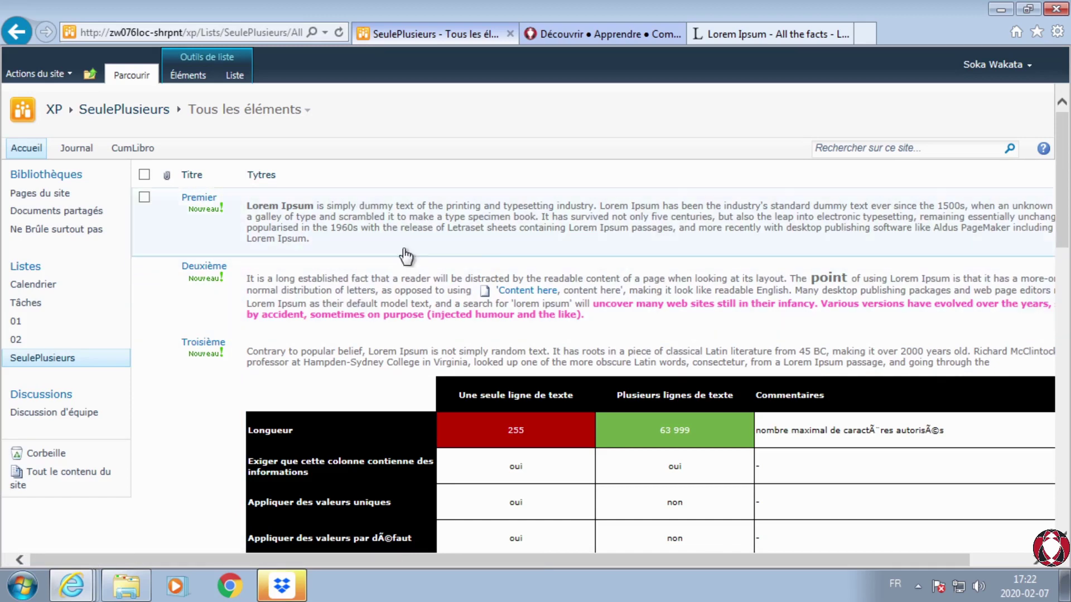
scroll(474, 275, "down", 10)
scroll(474, 275, "up", 6)
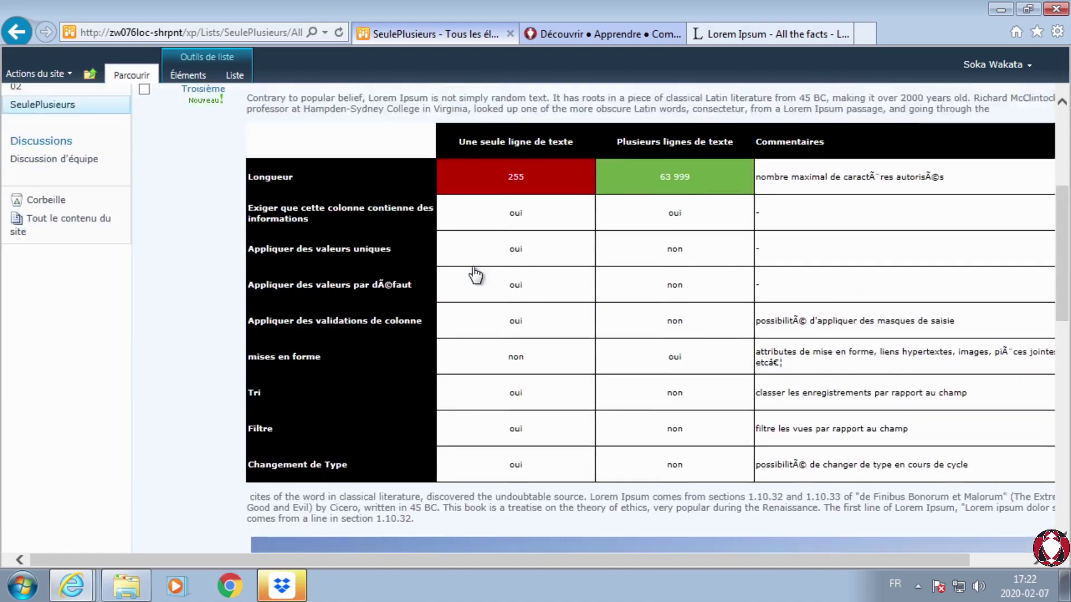
scroll(474, 275, "up", 5)
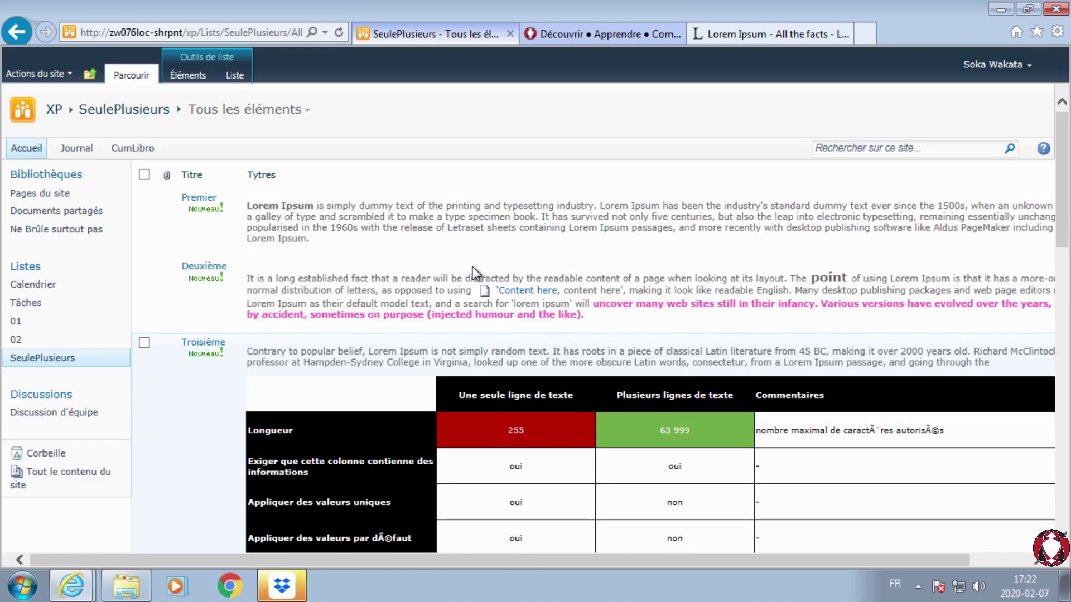